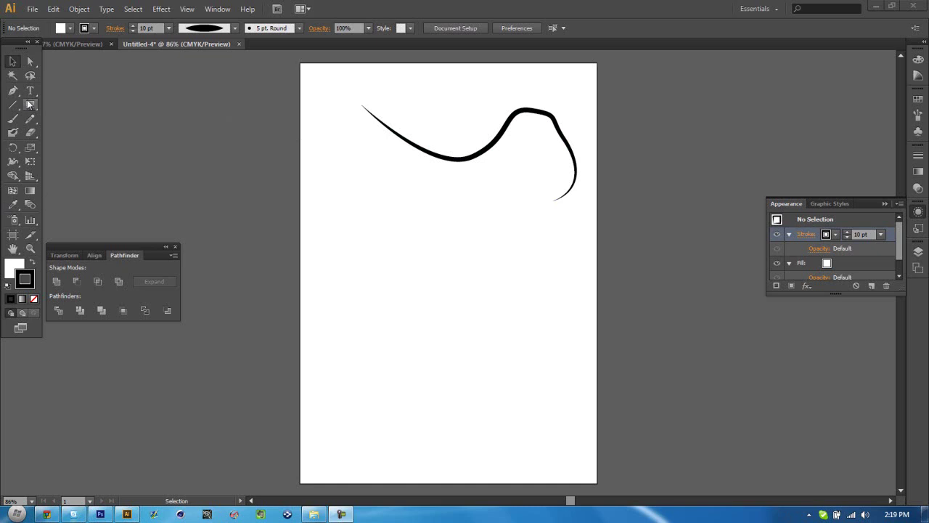
# Focus the Illustrator window and drag several empty selection marquees around the black curve.
pyautogui.click(419, 368)
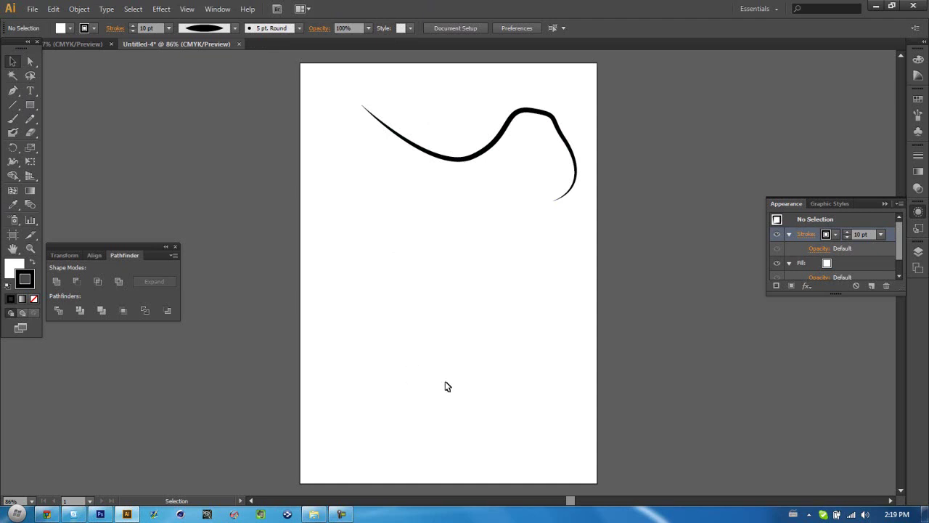
pyautogui.moveTo(465, 324); pyautogui.dragTo(355, 299)
pyautogui.moveTo(549, 333); pyautogui.dragTo(429, 350)
pyautogui.moveTo(401, 266); pyautogui.dragTo(504, 363)
pyautogui.moveTo(522, 395); pyautogui.dragTo(413, 267)
pyautogui.moveTo(382, 235); pyautogui.dragTo(438, 334)
pyautogui.moveTo(528, 416); pyautogui.dragTo(405, 242)
pyautogui.moveTo(391, 252); pyautogui.dragTo(444, 324)
pyautogui.moveTo(518, 349); pyautogui.dragTo(508, 312)
# Pick the Pen tool, add a new Layer 2, and delete Layer 1 with its curve.
pyautogui.click(13, 91)
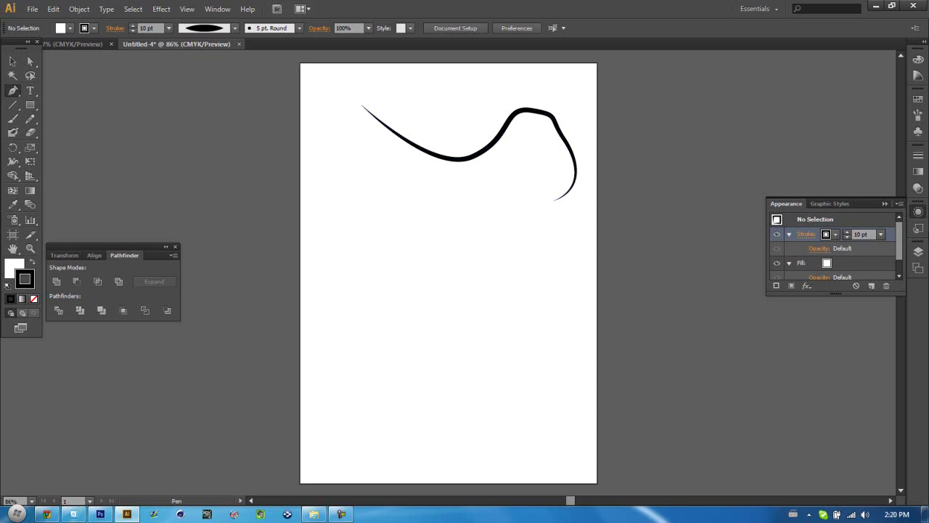
pyautogui.click(921, 252)
pyautogui.click(924, 253)
pyautogui.click(872, 350)
pyautogui.click(849, 270)
pyautogui.click(886, 350)
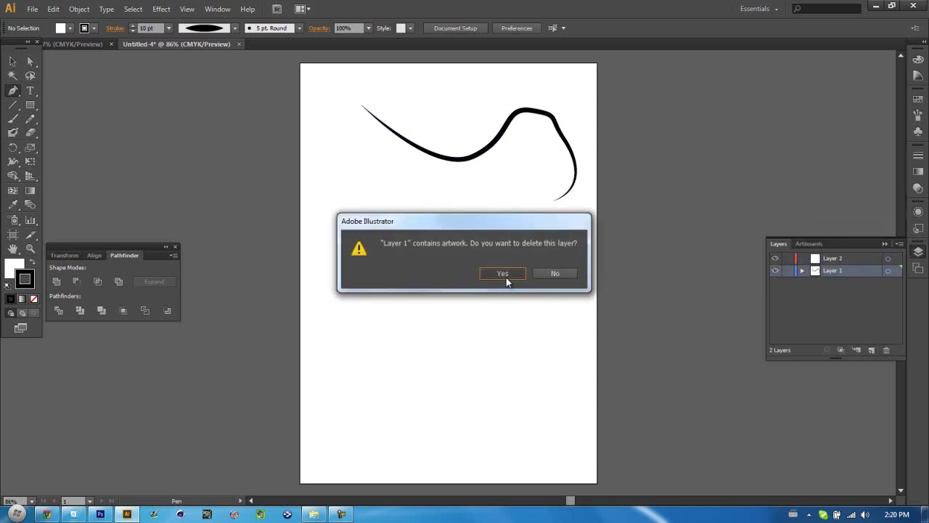
pyautogui.click(502, 273)
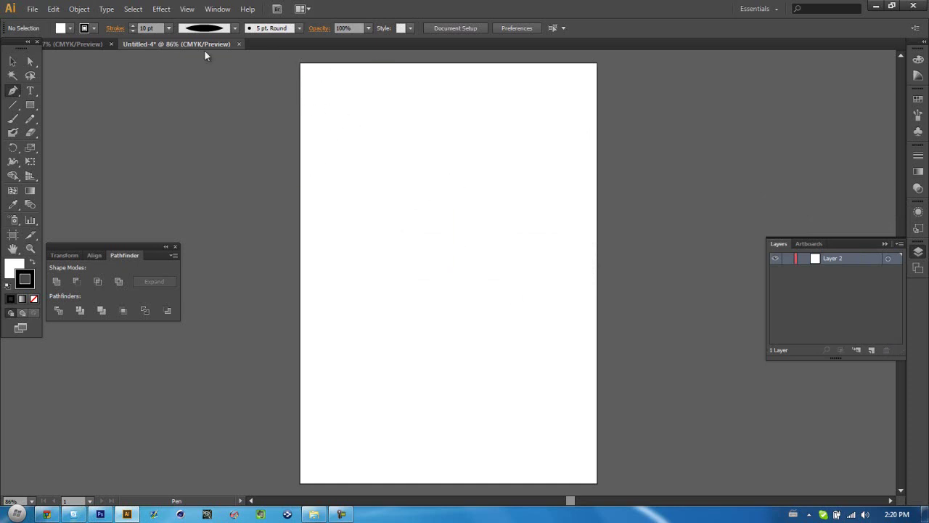
# Look over the stroke width profiles and undo a stray pen anchor.
pyautogui.click(234, 28)
pyautogui.click(346, 133)
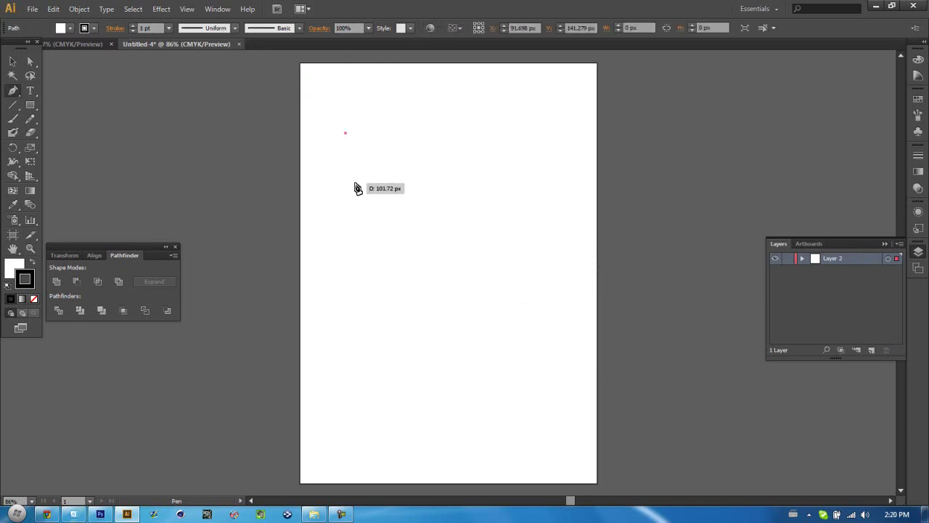
pyautogui.hotkey('ctrl', 'z')
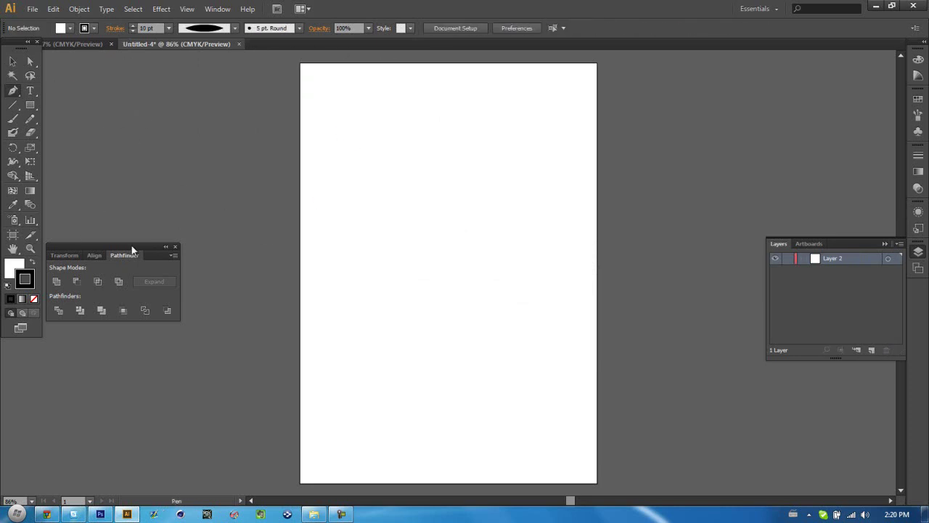
# Toggle between fill and stroke, set the fill to white, and return to the Selection tool.
pyautogui.click(14, 268)
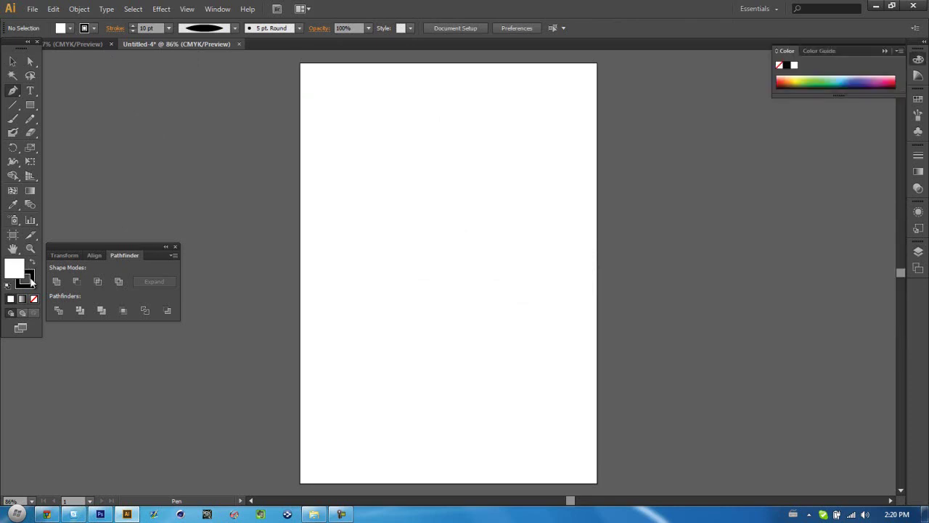
pyautogui.click(30, 278)
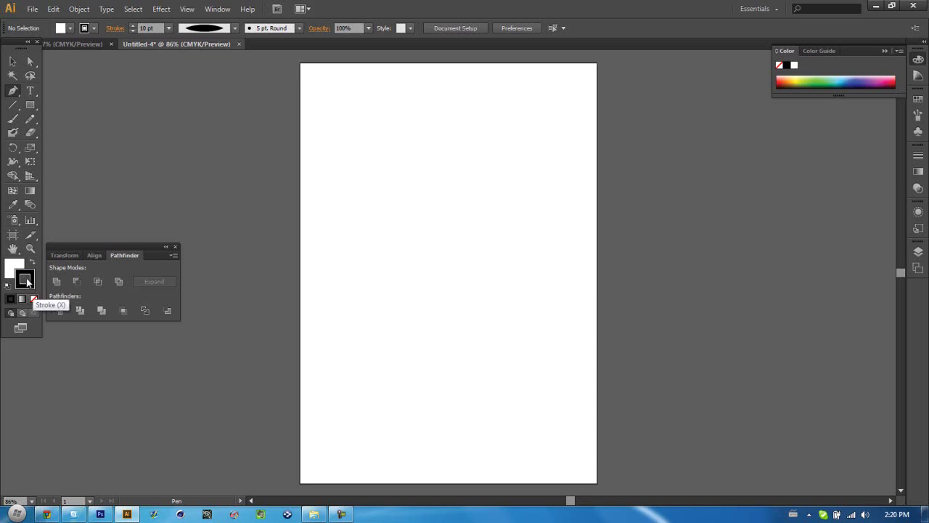
pyautogui.click(13, 269)
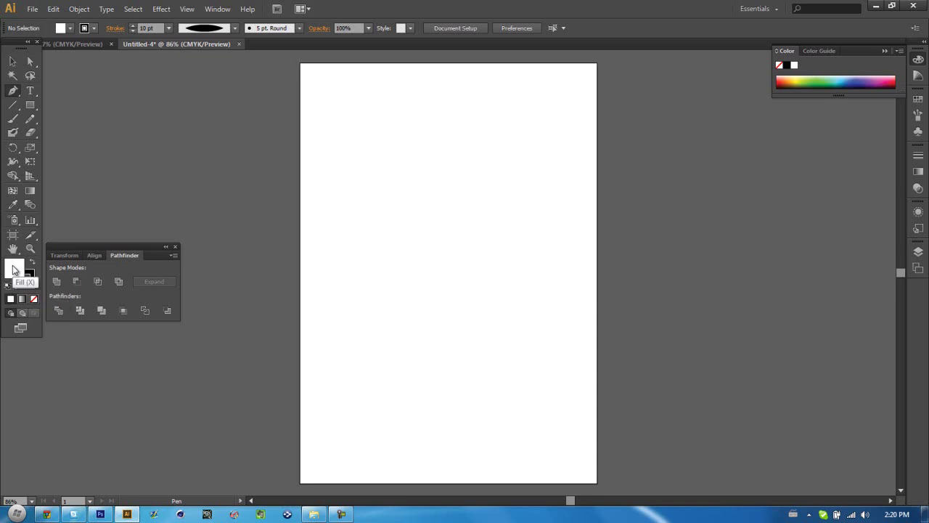
pyautogui.click(26, 280)
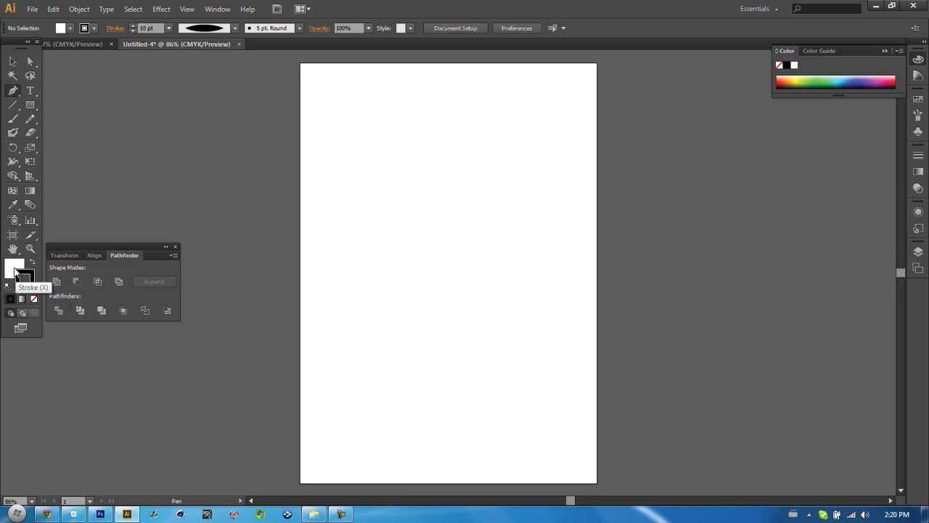
pyautogui.click(13, 269)
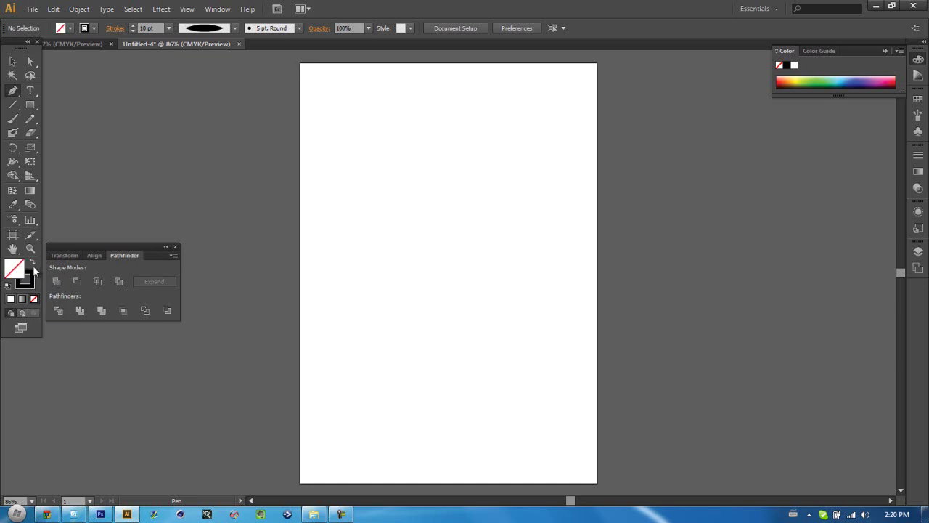
pyautogui.click(11, 298)
pyautogui.click(15, 266)
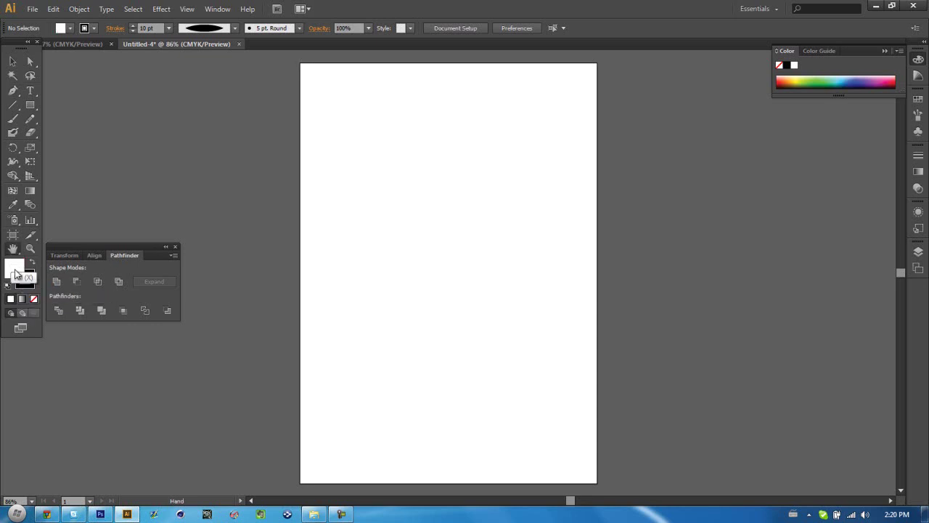
pyautogui.click(12, 61)
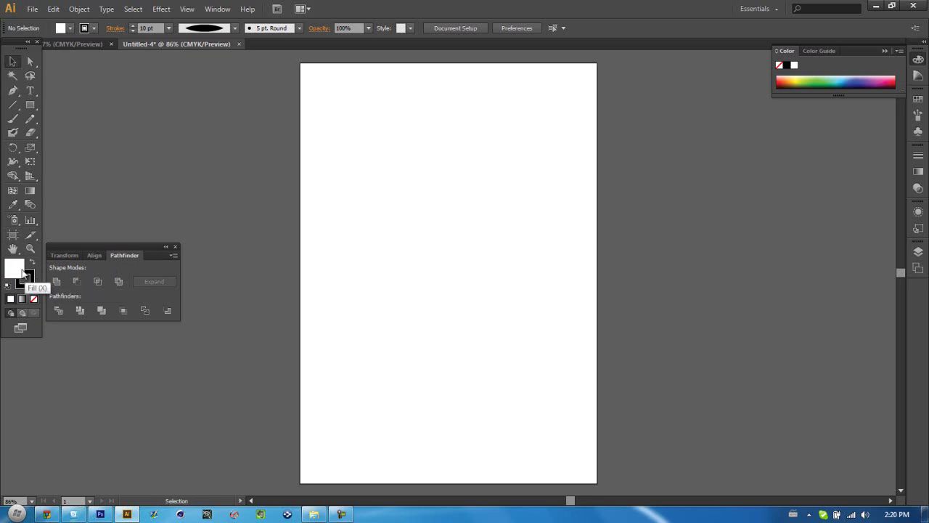
# Set the fill colour to dark red AF0909 in the Color Picker.
pyautogui.doubleClick(23, 273)
pyautogui.moveTo(438, 234); pyautogui.dragTo(451, 230)
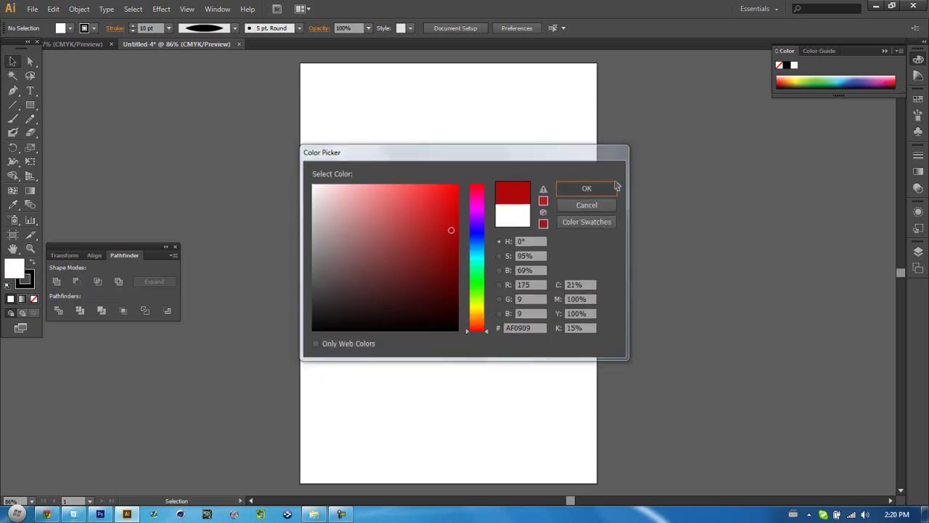
pyautogui.click(587, 188)
# Draw a test curved red-filled pen path, then undo it.
pyautogui.click(32, 277)
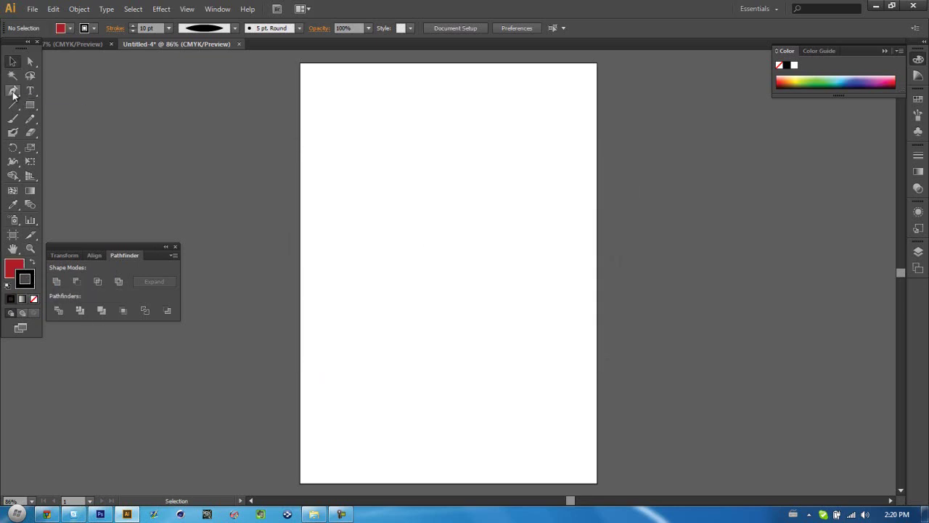
pyautogui.click(12, 90)
pyautogui.moveTo(397, 180); pyautogui.dragTo(402, 206)
pyautogui.click(415, 256)
pyautogui.moveTo(414, 263); pyautogui.dragTo(477, 326)
pyautogui.hotkey('ctrl', 'z')
pyautogui.hotkey('ctrl', 'z')
pyautogui.hotkey('ctrl', 'z')
pyautogui.hotkey('ctrl', 'z')
pyautogui.hotkey('ctrl', 'z')
# Set the fill to None and lower the black stroke weight toward 1 pt.
pyautogui.click(33, 298)
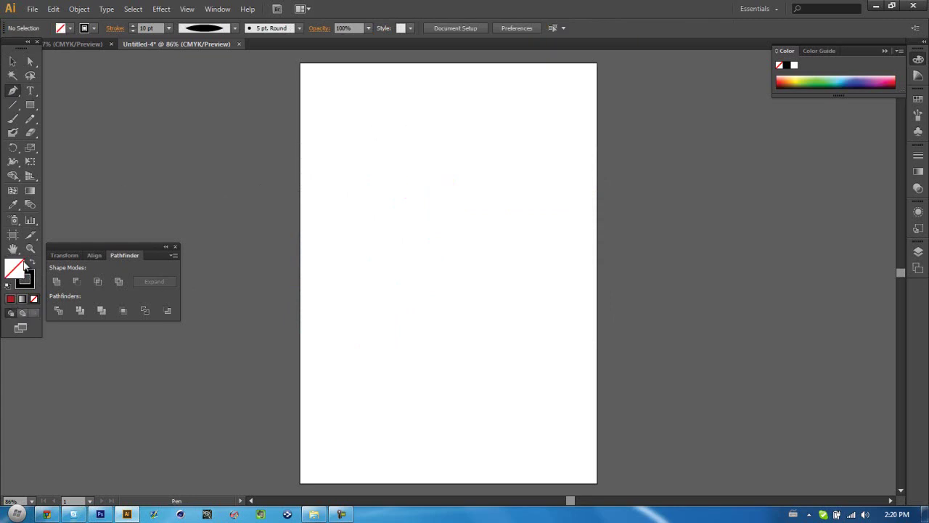
pyautogui.click(29, 277)
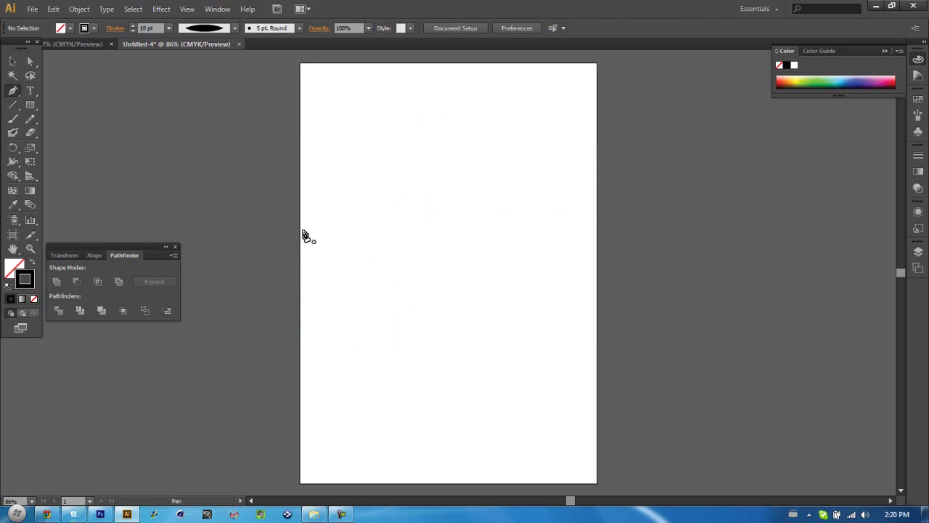
pyautogui.click(917, 212)
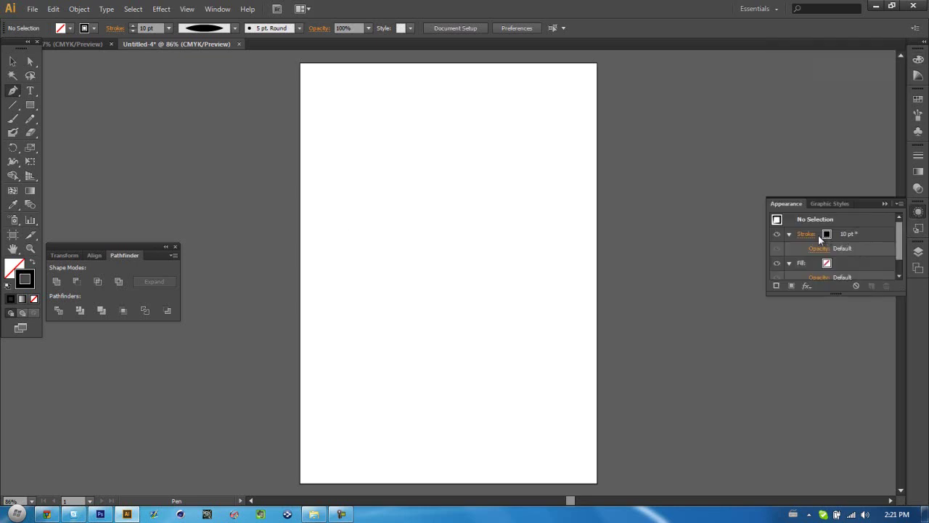
pyautogui.click(872, 212)
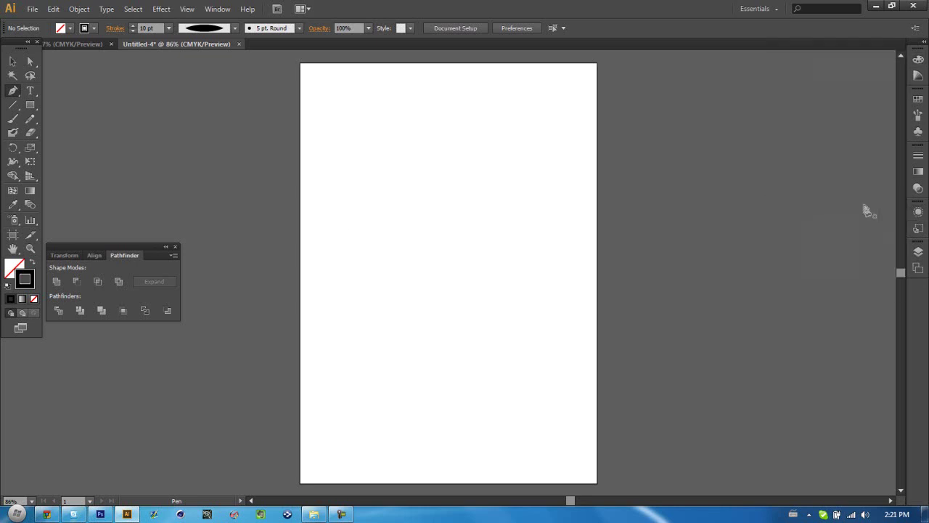
pyautogui.click(133, 32)
pyautogui.click(133, 32)
pyautogui.click(133, 32)
pyautogui.click(133, 32)
# Set a uniform 1 pt stroke, draw a U-shaped open pen path, then deselect it.
pyautogui.click(231, 29)
pyautogui.click(220, 44)
pyautogui.moveTo(367, 134); pyautogui.dragTo(373, 150)
pyautogui.moveTo(411, 218); pyautogui.dragTo(448, 210)
pyautogui.hotkey('ctrl', 'z')
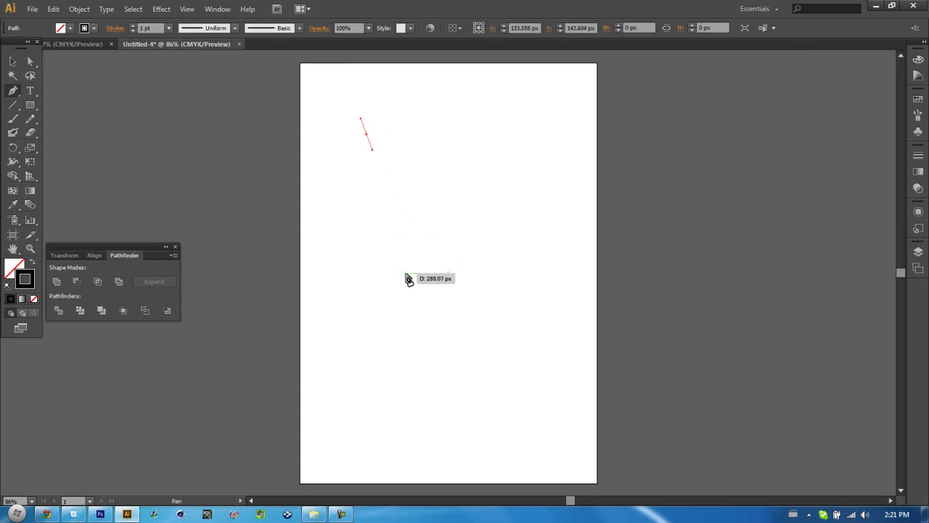
pyautogui.moveTo(407, 273); pyautogui.dragTo(493, 253)
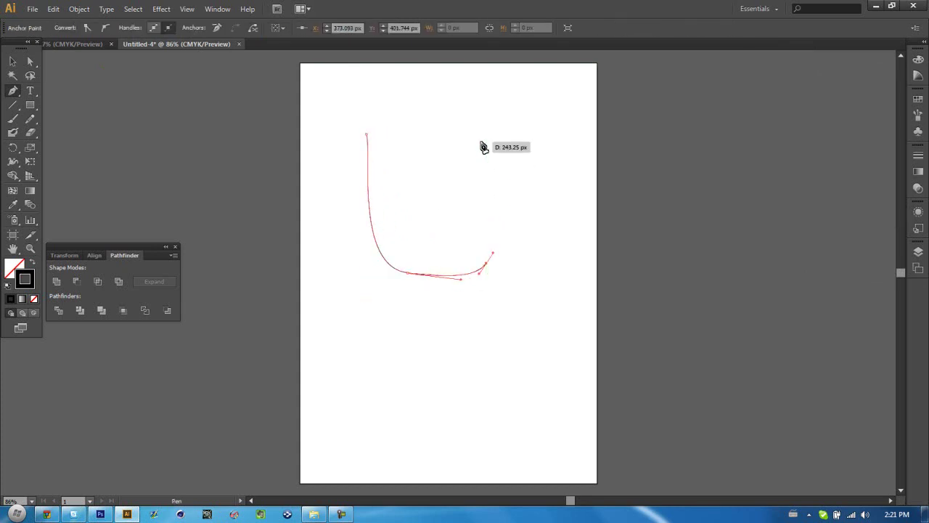
pyautogui.moveTo(487, 136); pyautogui.dragTo(479, 118)
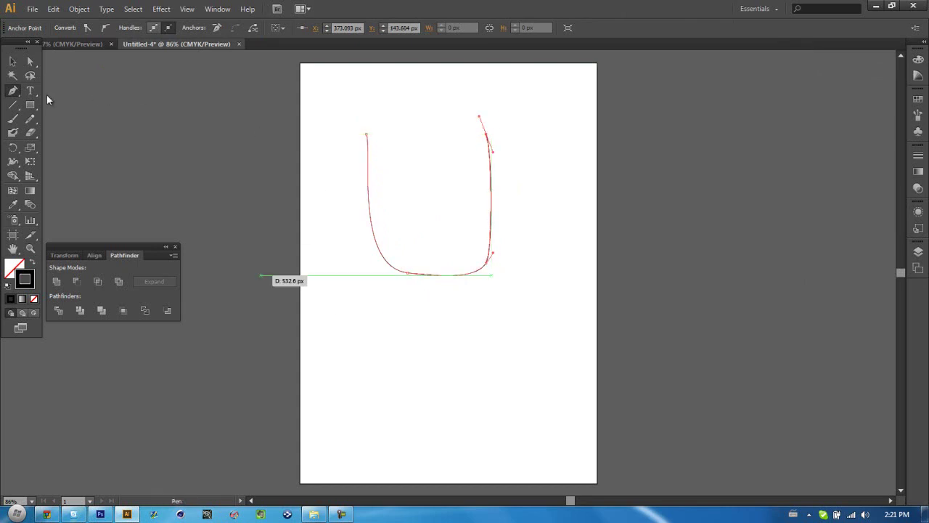
pyautogui.press('v')
pyautogui.click(506, 387)
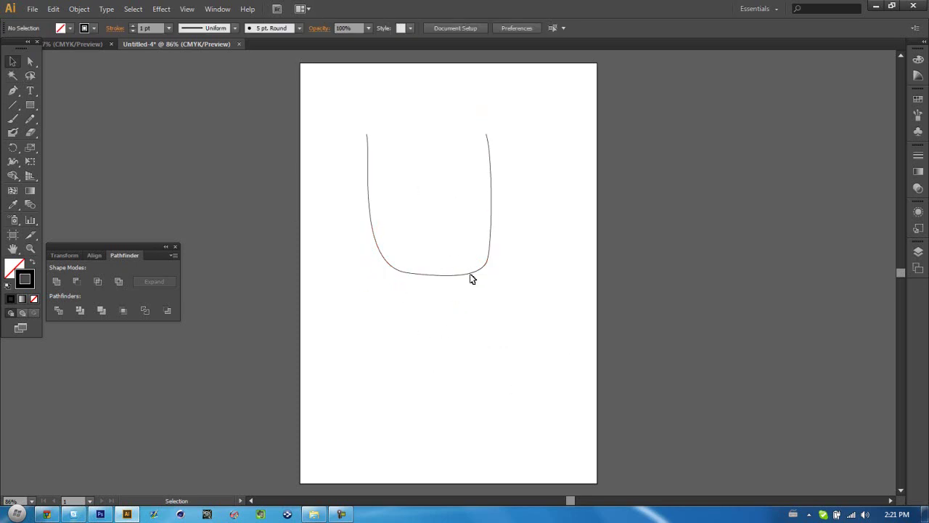
# Select the U path and inspect its entry in the Appearance panel.
pyautogui.click(477, 274)
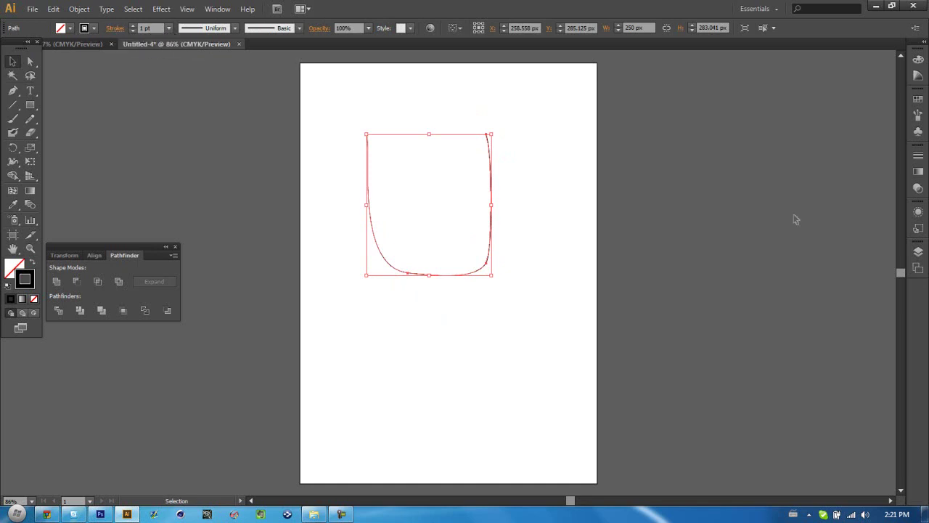
pyautogui.click(918, 211)
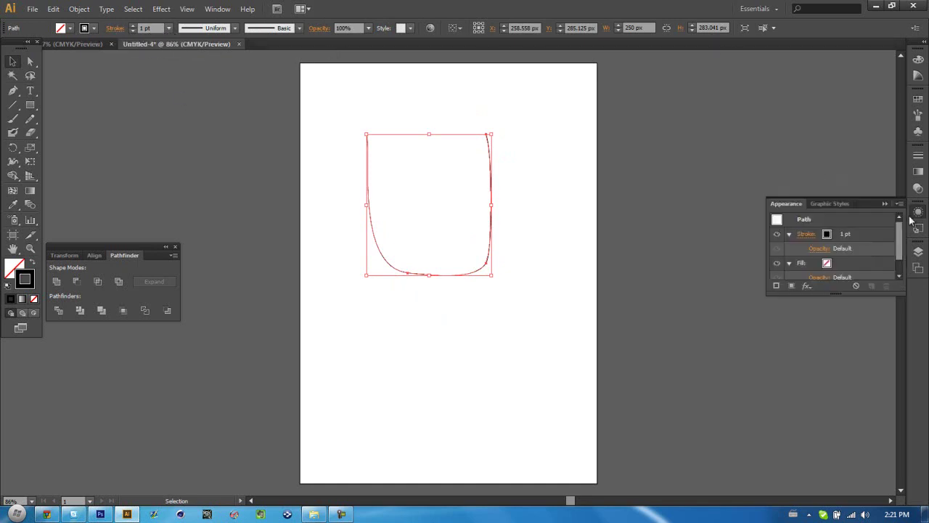
pyautogui.click(217, 9)
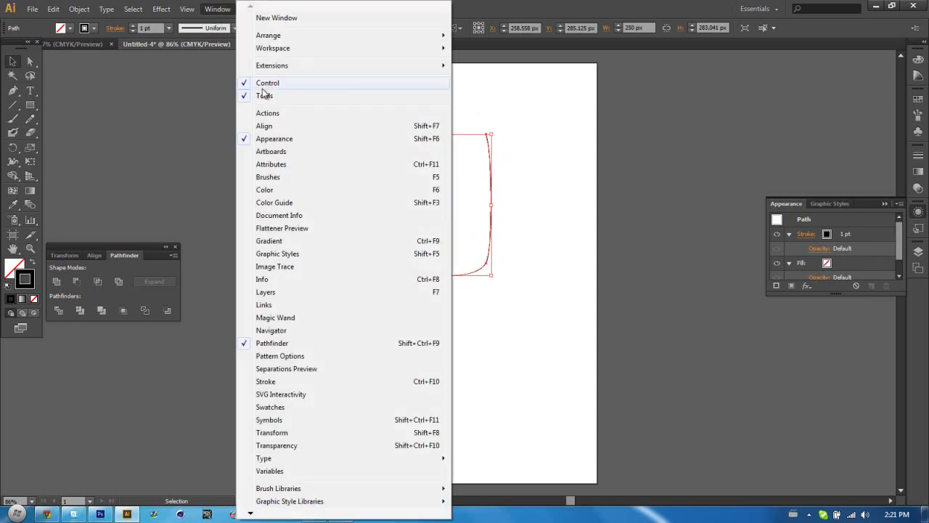
pyautogui.click(866, 222)
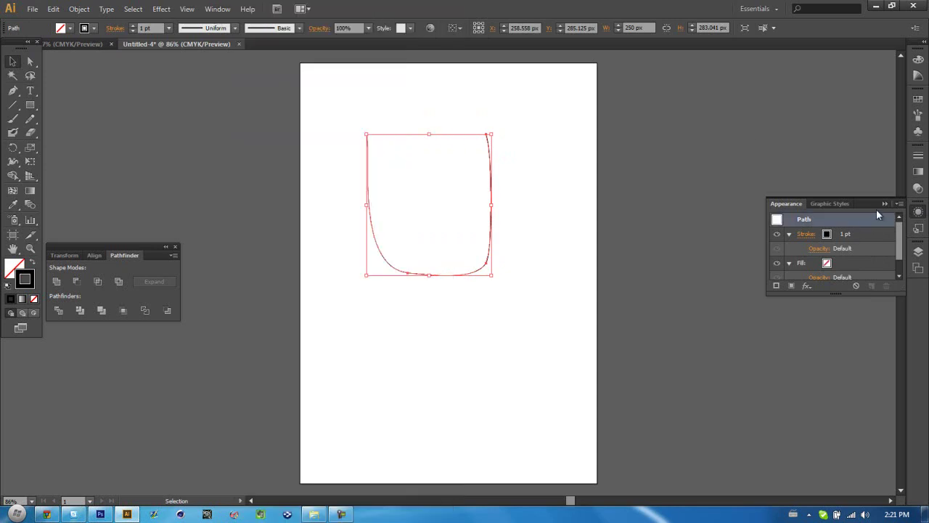
pyautogui.click(884, 204)
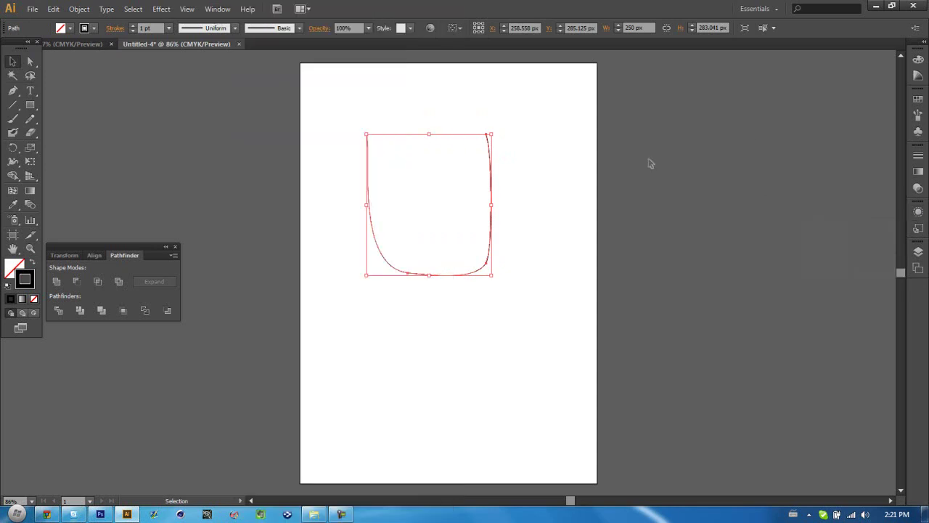
# Set the U path's stroke weight to 10 pt and deselect to preview it.
pyautogui.click(149, 28)
pyautogui.write('10')
pyautogui.press('Return')
pyautogui.click(479, 308)
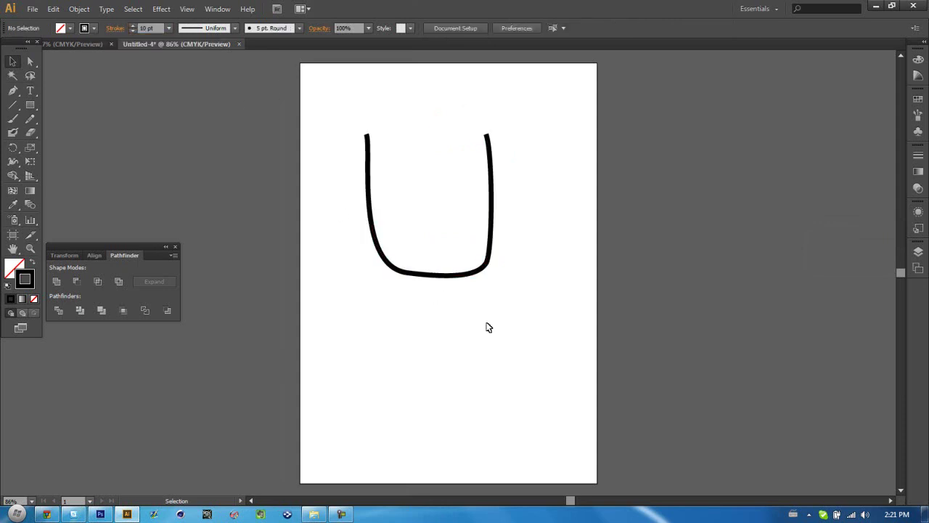
# Try the tapered wedge, ellipse and other width profiles on the U stroke.
pyautogui.click(493, 199)
pyautogui.click(235, 27)
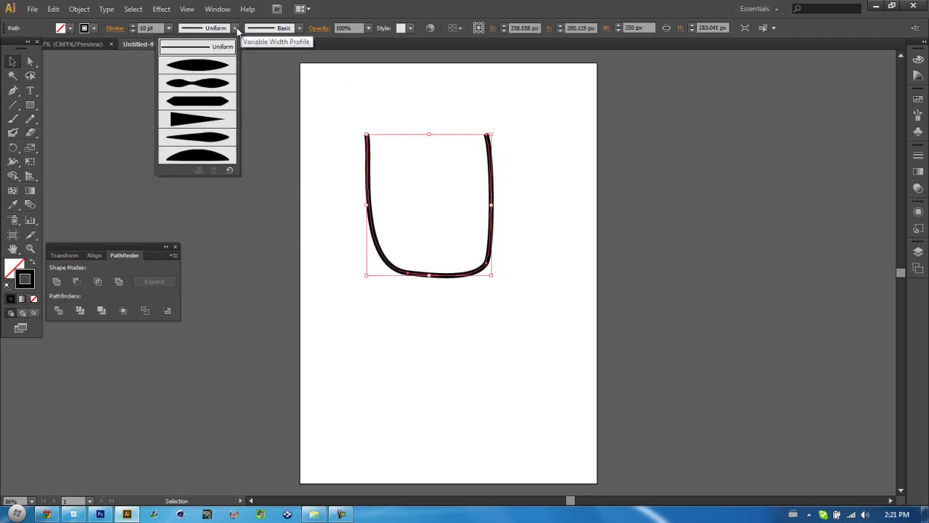
pyautogui.click(199, 142)
pyautogui.click(469, 338)
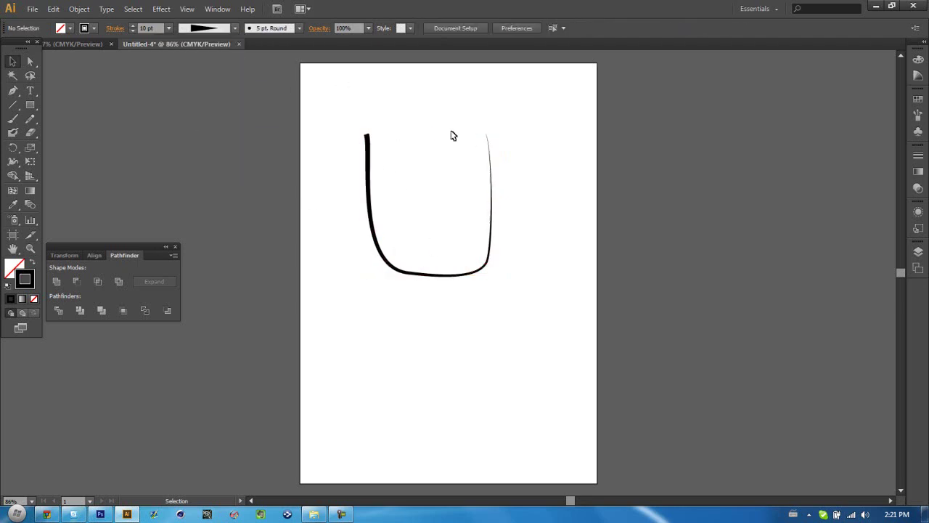
pyautogui.click(234, 28)
pyautogui.click(209, 64)
pyautogui.click(366, 198)
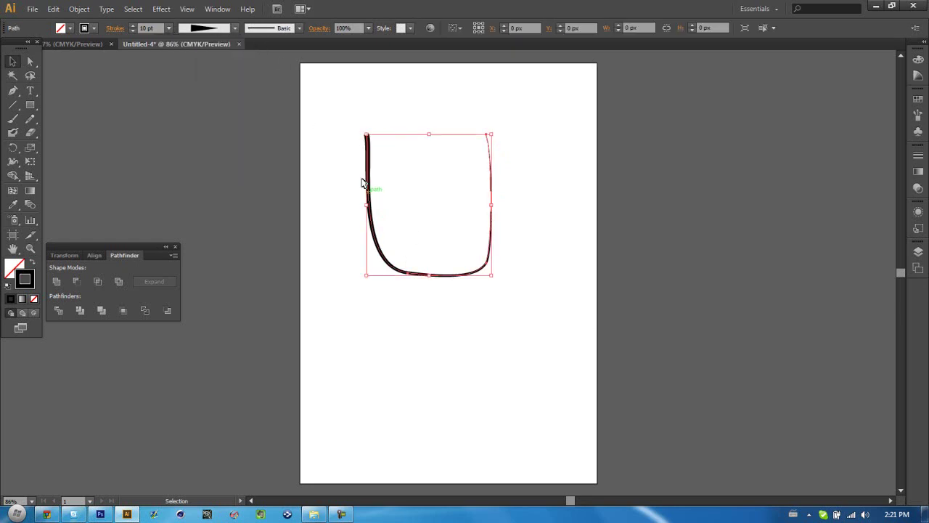
pyautogui.click(235, 28)
pyautogui.click(218, 69)
pyautogui.click(433, 338)
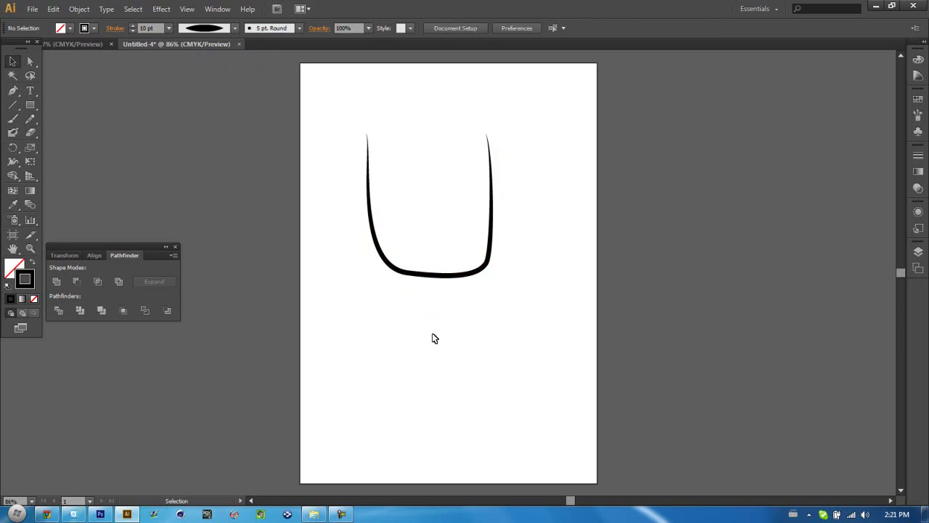
# Try flatter, dome and lens-shaped width profiles on the U stroke.
pyautogui.click(371, 185)
pyautogui.click(235, 28)
pyautogui.click(218, 90)
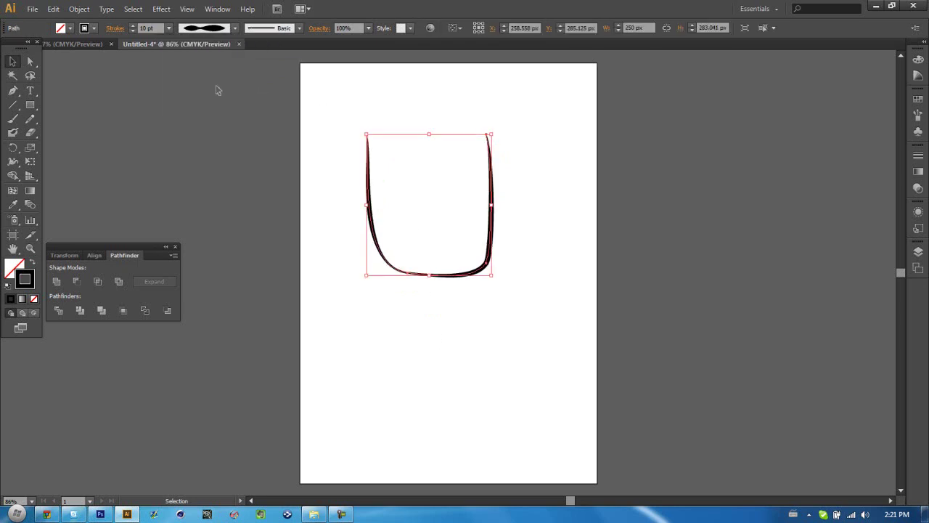
pyautogui.click(403, 336)
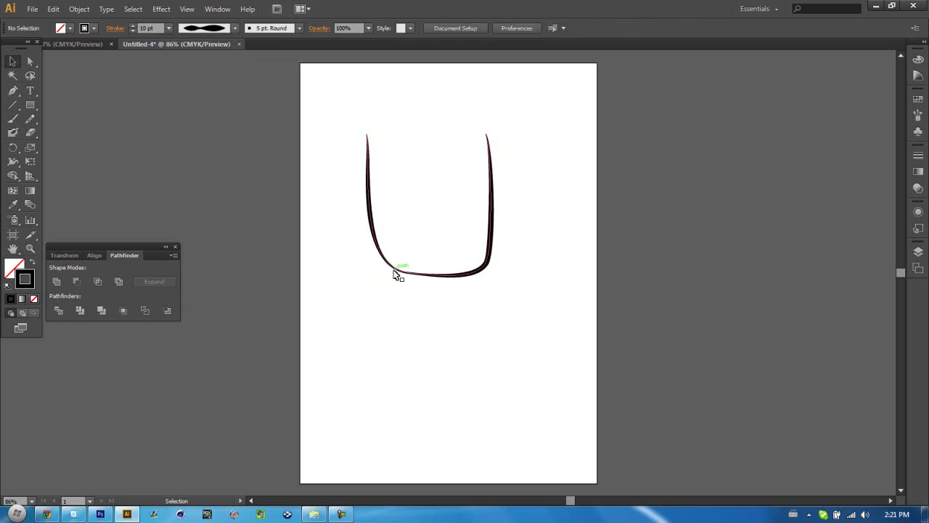
pyautogui.click(235, 28)
pyautogui.click(218, 116)
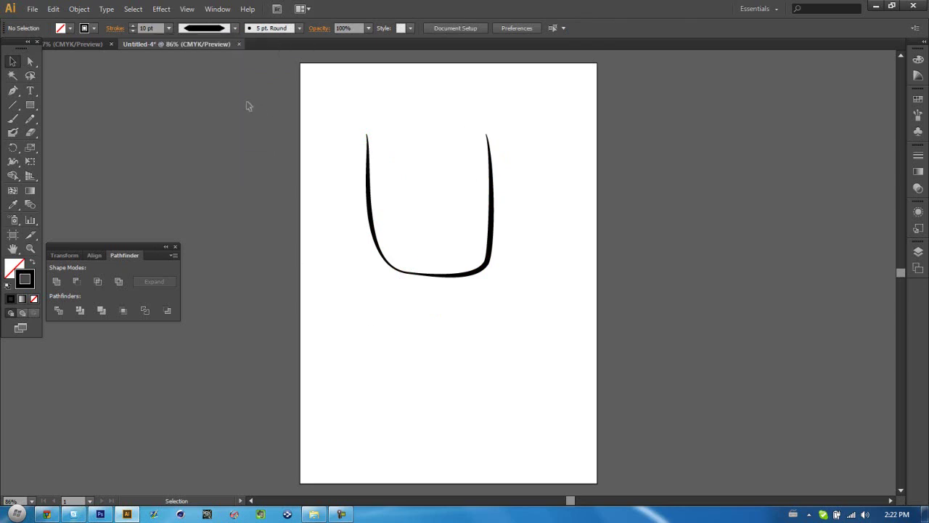
pyautogui.click(235, 28)
pyautogui.click(222, 148)
pyautogui.click(235, 28)
pyautogui.click(207, 155)
pyautogui.click(234, 27)
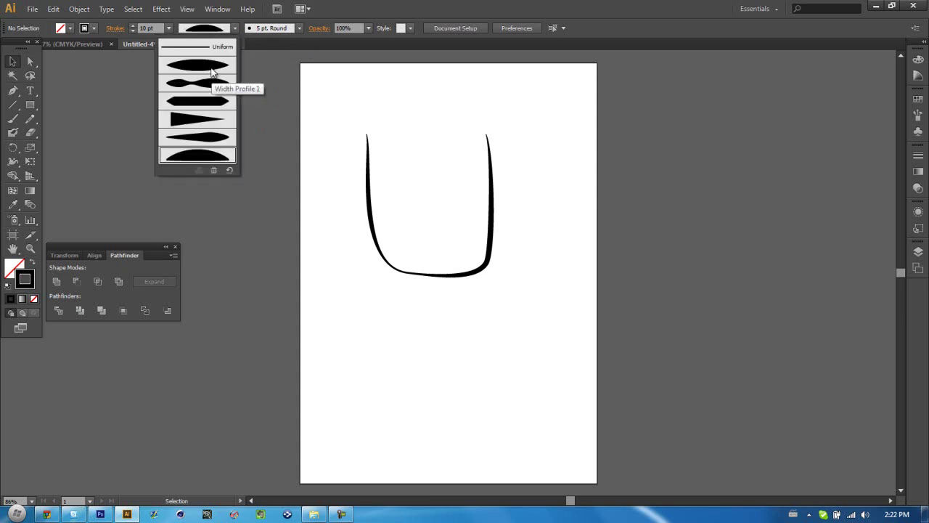
pyautogui.click(215, 70)
# Apply the lens-shaped Width Profile 1 and check the tapered U by selecting and deselecting.
pyautogui.click(372, 224)
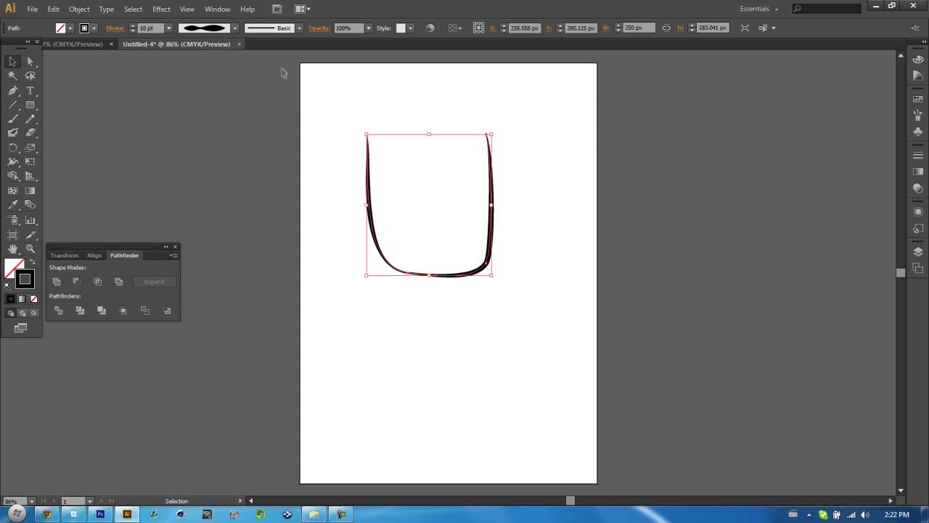
pyautogui.click(236, 28)
pyautogui.click(225, 68)
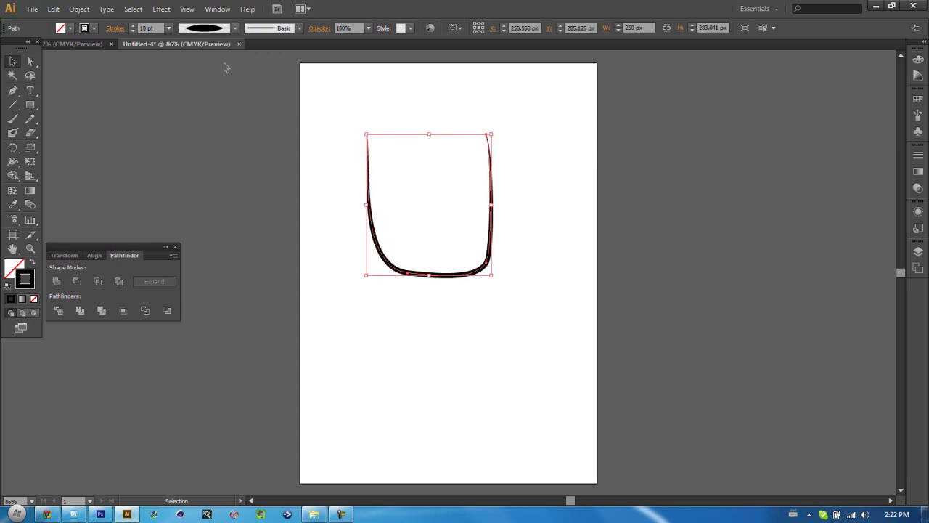
pyautogui.click(434, 359)
pyautogui.click(491, 166)
pyautogui.click(415, 373)
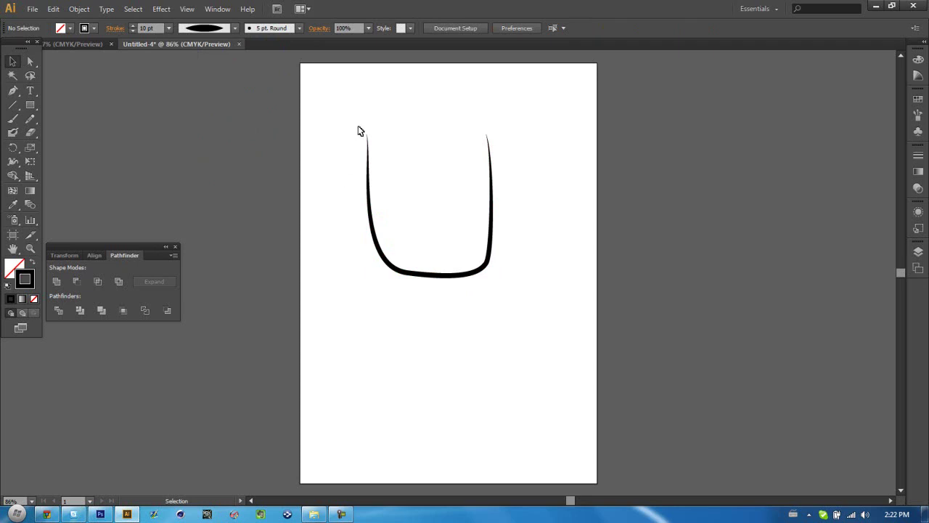
pyautogui.click(368, 169)
pyautogui.click(365, 431)
pyautogui.click(433, 278)
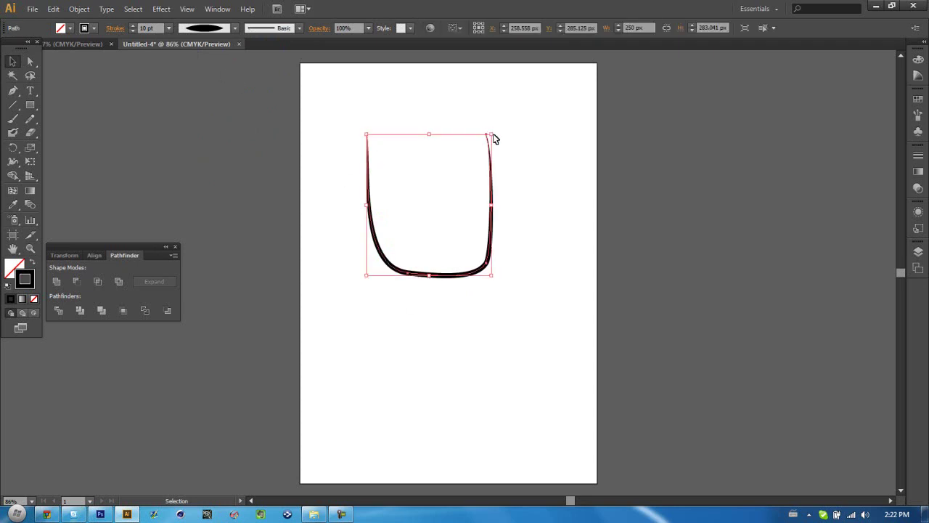
# Delete the U path from the artboard after an accidental enlargement.
pyautogui.moveTo(493, 135); pyautogui.dragTo(742, 44)
pyautogui.scroll(-2, 510, 282)
pyautogui.click(423, 463)
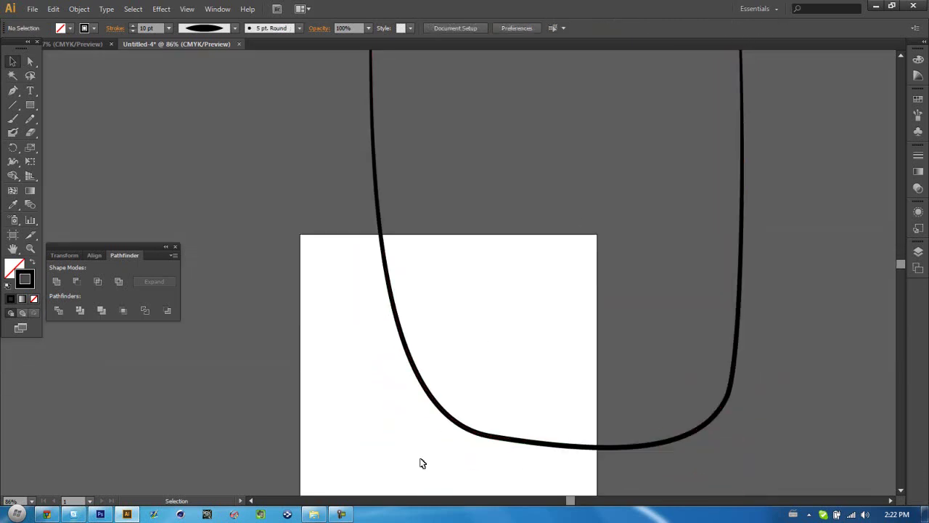
pyautogui.click(432, 410)
pyautogui.press('Delete')
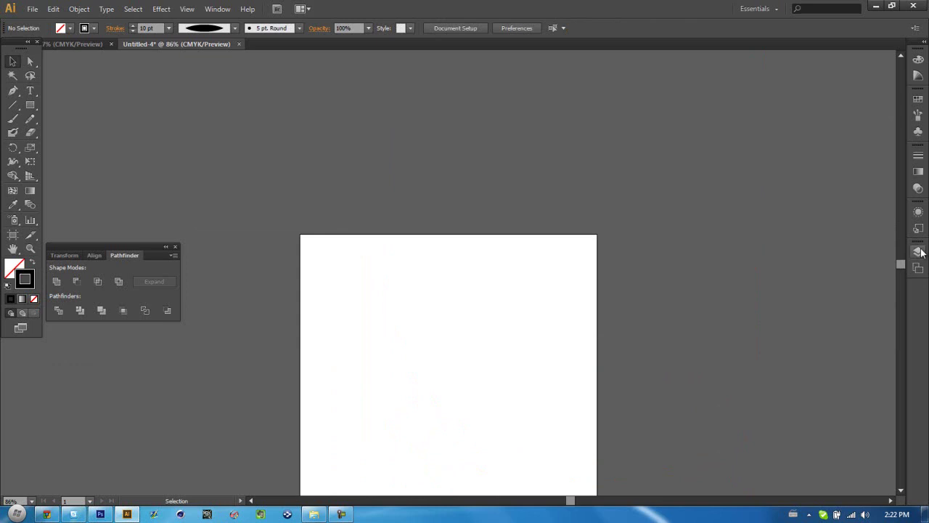
# Add a new empty Layer 3 and delete Layer 2.
pyautogui.click(918, 252)
pyautogui.click(919, 212)
pyautogui.click(918, 252)
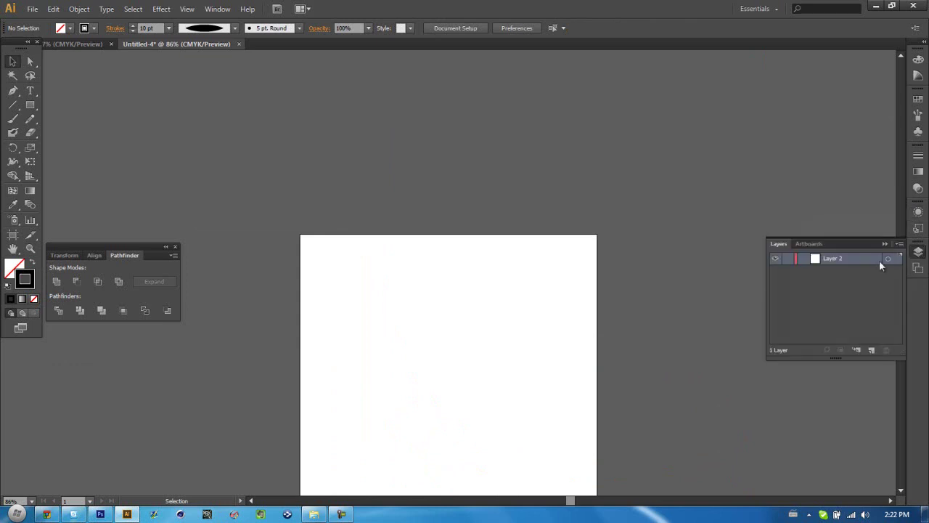
pyautogui.click(871, 350)
pyautogui.click(861, 274)
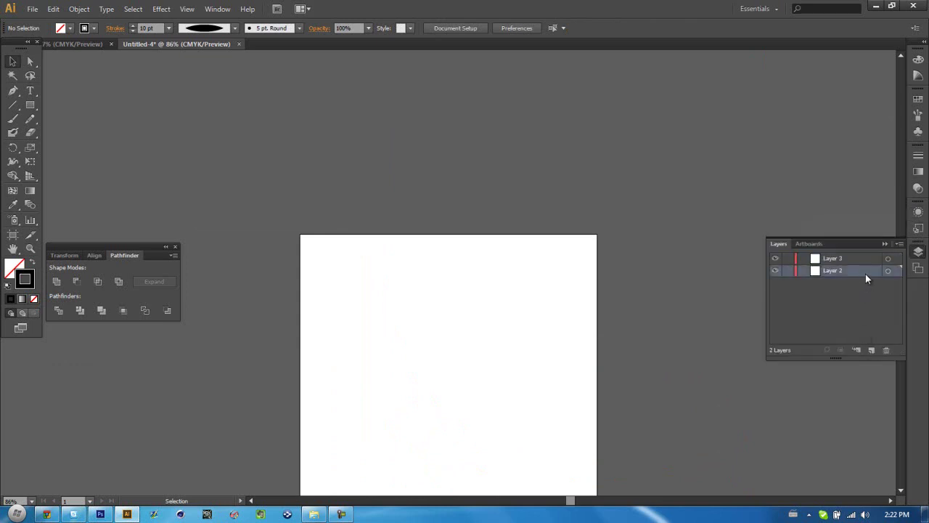
pyautogui.click(885, 350)
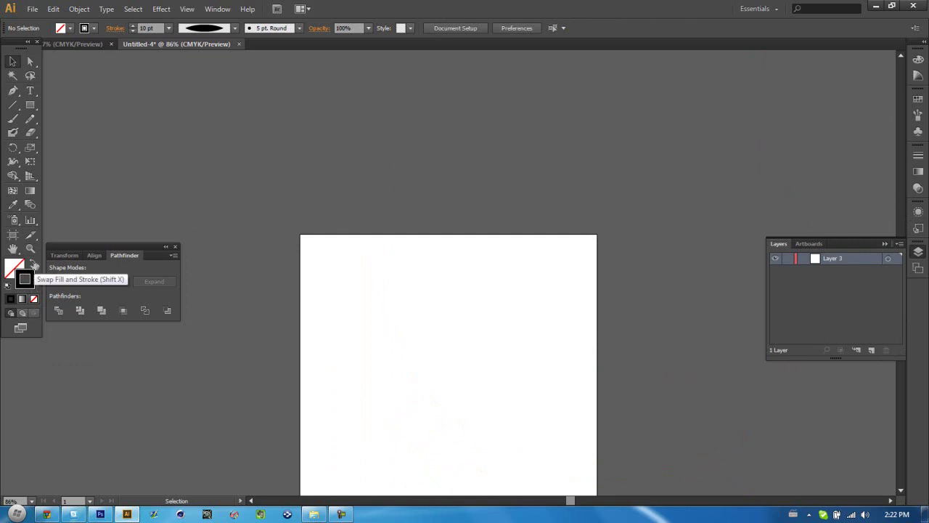
# Set a black fill with no stroke and draw the first thin diagonal stripe with the Pen.
pyautogui.click(34, 265)
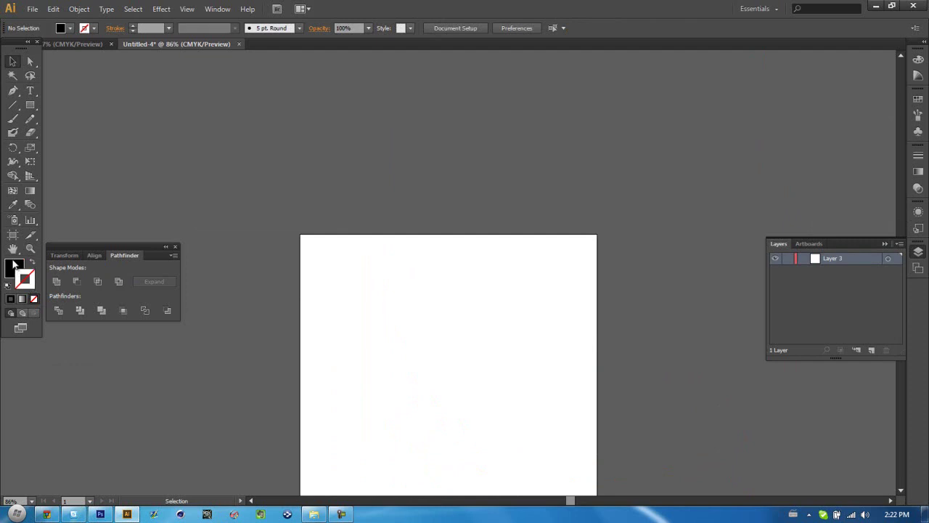
pyautogui.click(14, 266)
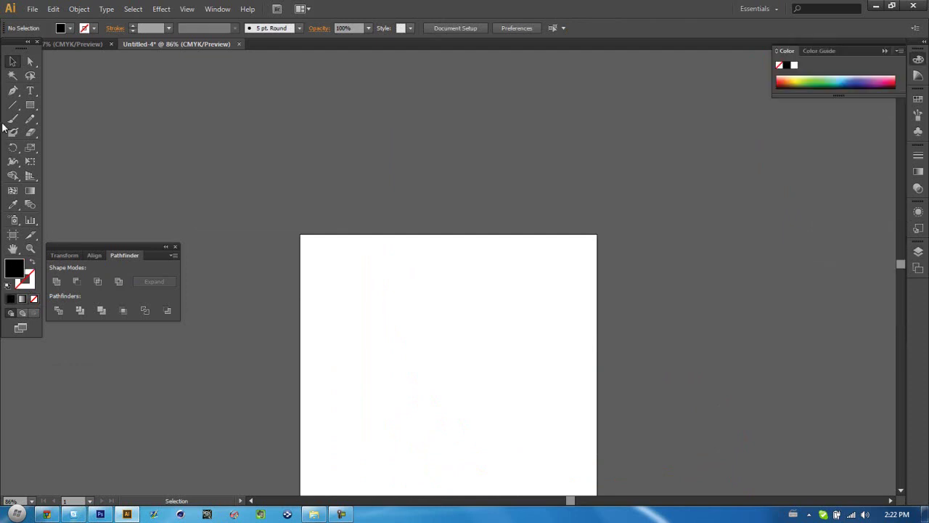
pyautogui.click(13, 90)
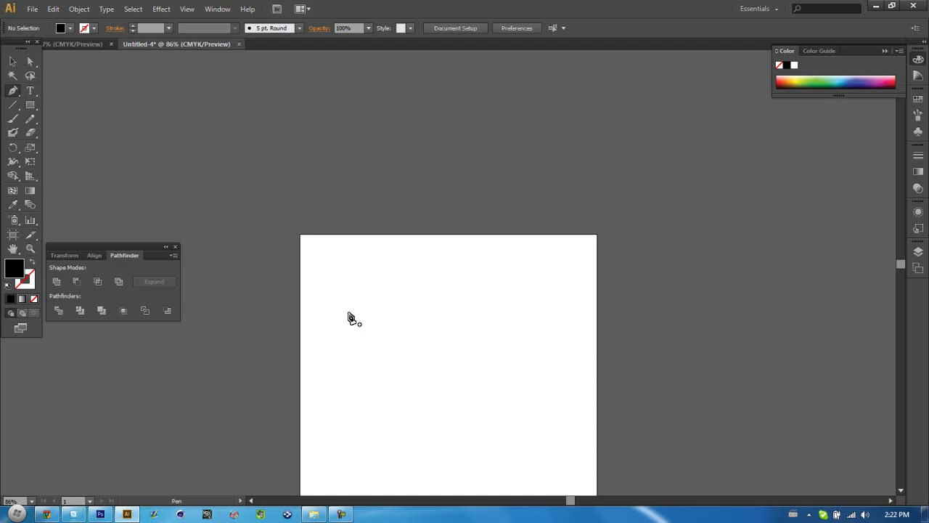
pyautogui.scroll(-5, 342, 254)
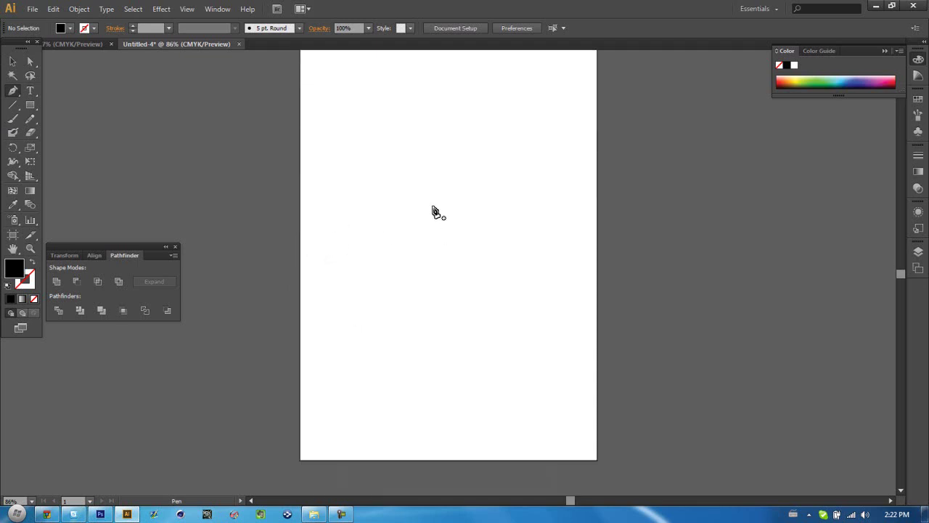
pyautogui.click(432, 204)
pyautogui.click(367, 256)
pyautogui.moveTo(367, 258); pyautogui.dragTo(439, 210)
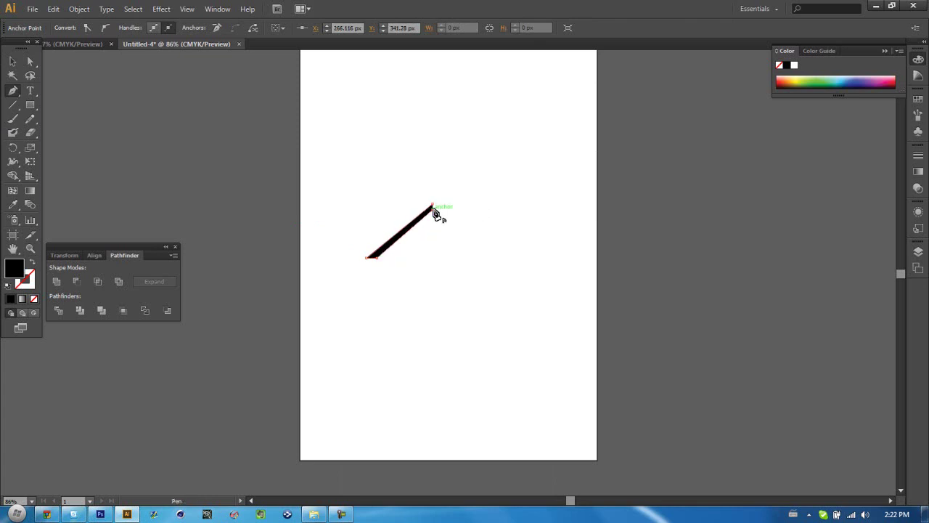
pyautogui.click(433, 209)
pyautogui.click(12, 61)
pyautogui.click(549, 319)
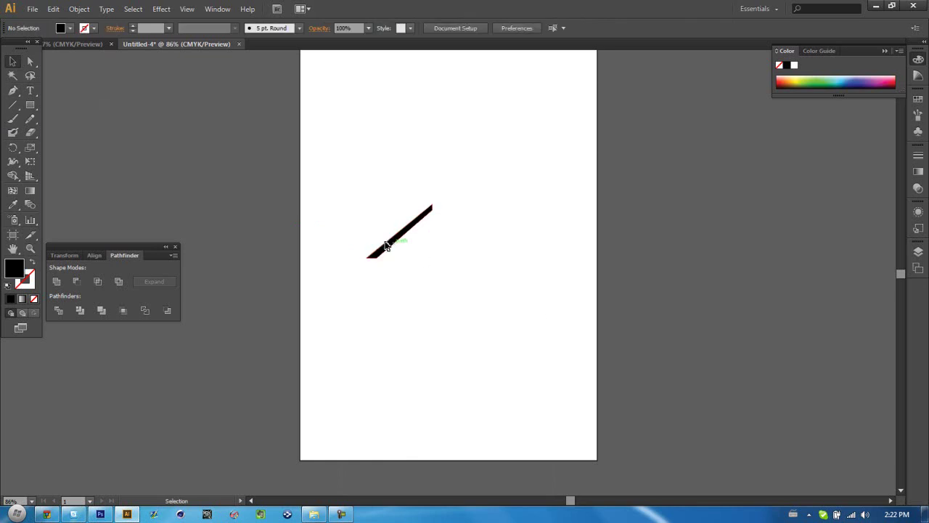
# Draw a second diagonal stripe parallel to the first, then deselect both.
pyautogui.click(421, 218)
pyautogui.click(429, 330)
pyautogui.click(12, 90)
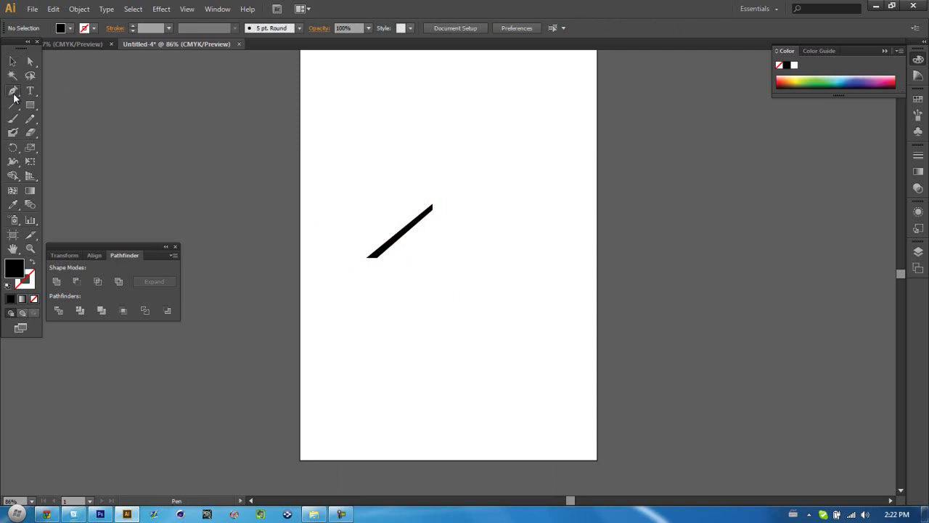
pyautogui.click(435, 212)
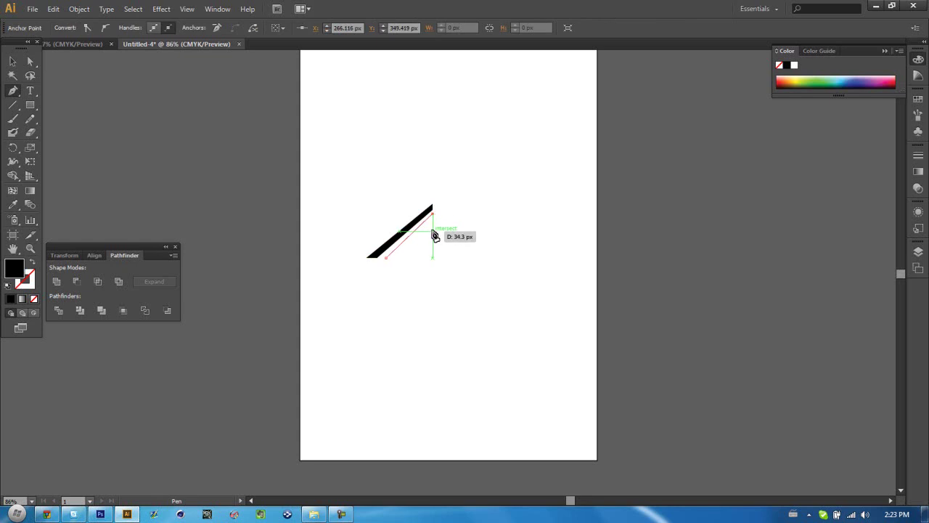
pyautogui.click(434, 234)
pyautogui.click(392, 259)
pyautogui.click(13, 61)
pyautogui.click(427, 166)
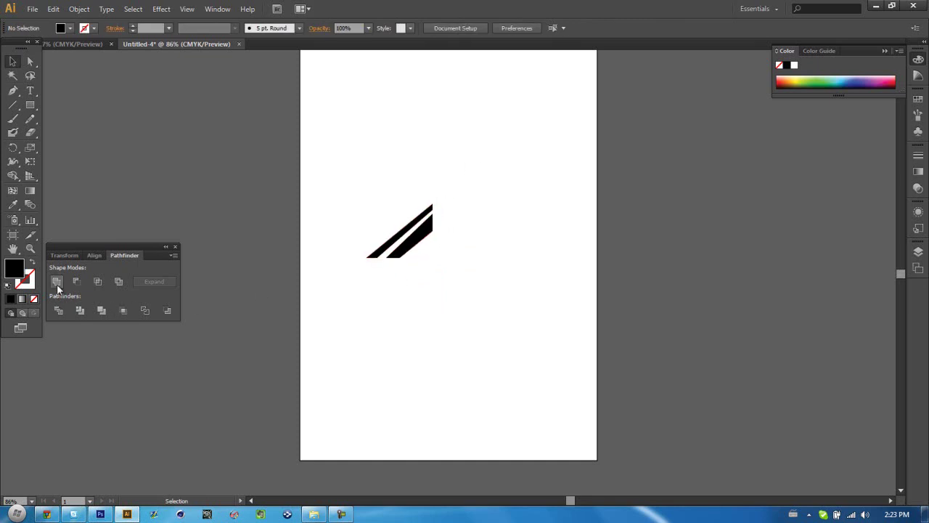
# Duplicate the striped shape and nudge the copy one step right and down so it overlaps.
pyautogui.click(429, 243)
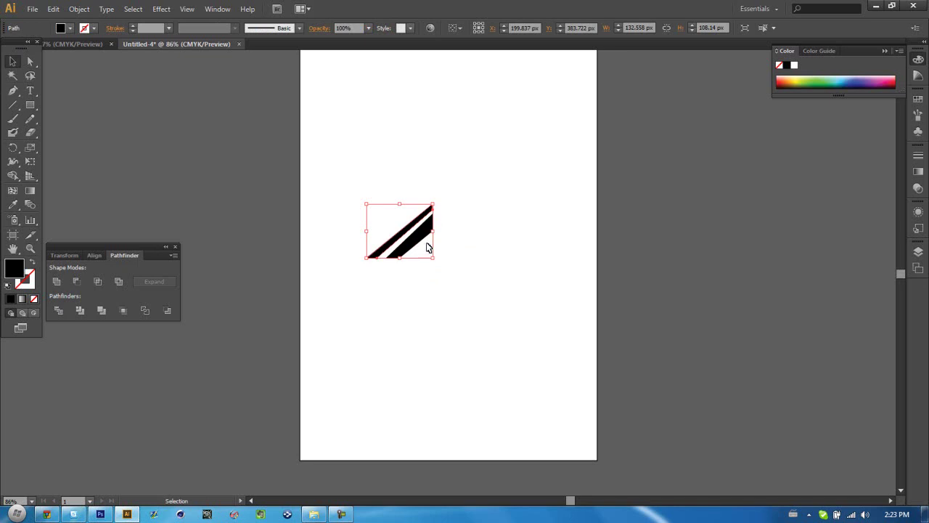
pyautogui.press('a')
pyautogui.moveTo(421, 247)
pyautogui.mouseDown()
pyautogui.moveTo(461, 281)
pyautogui.moveTo(420, 215)
pyautogui.moveTo(425, 229)
pyautogui.mouseUp()
pyautogui.press('Right')
pyautogui.press('Right')
pyautogui.press('Down')
pyautogui.press('Down')
# Select both overlapping stripe paths through Layer 3 in the Layers panel.
pyautogui.click(462, 260)
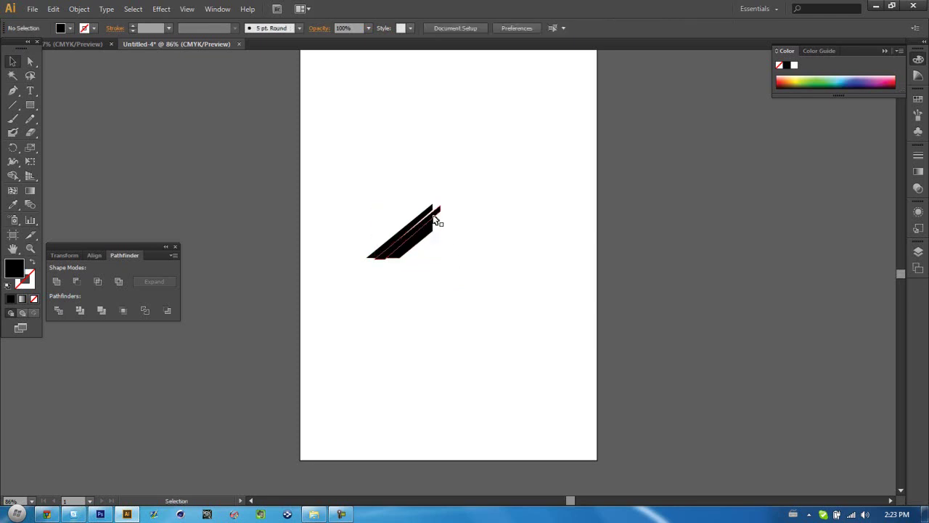
pyautogui.click(439, 209)
pyautogui.click(922, 218)
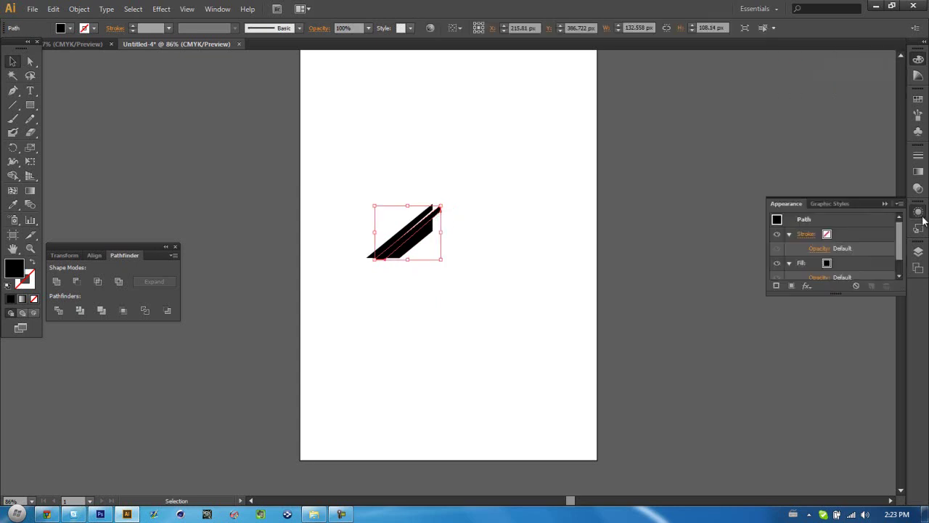
pyautogui.click(919, 251)
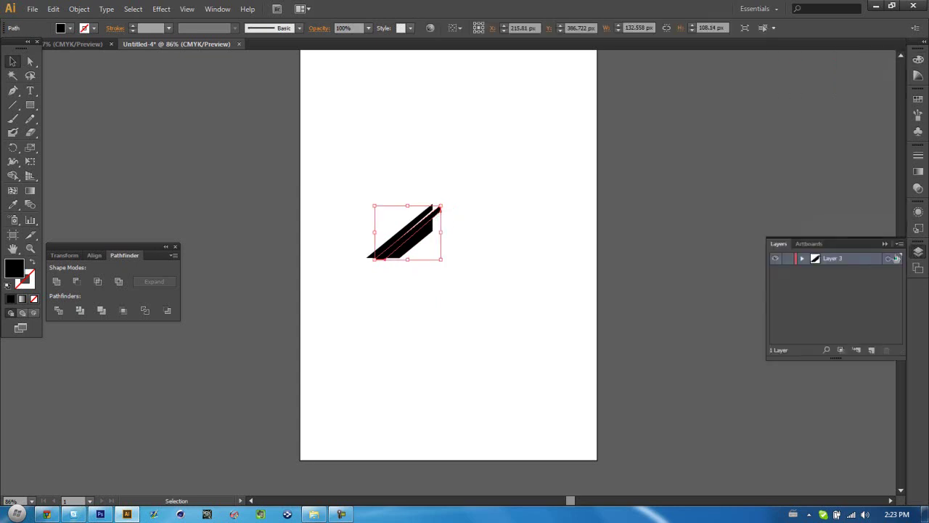
pyautogui.click(802, 259)
pyautogui.click(855, 272)
pyautogui.click(858, 289)
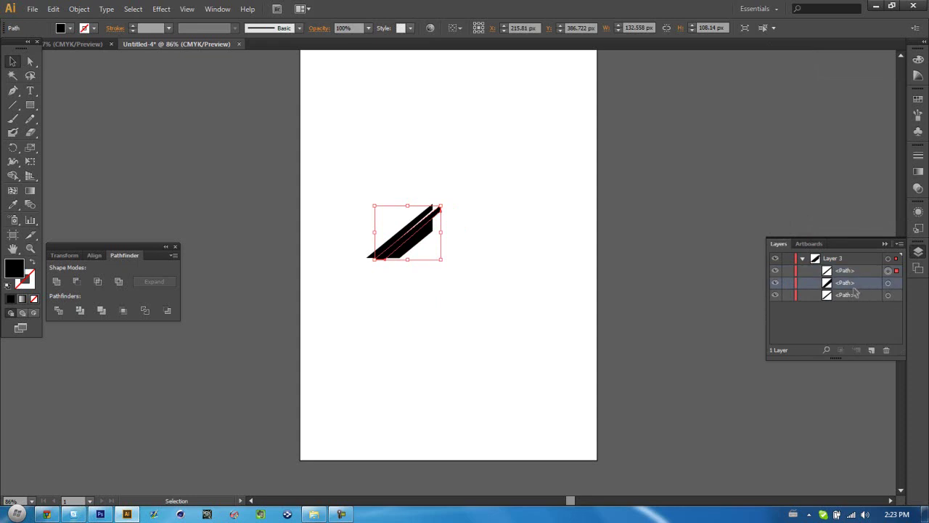
pyautogui.keyDown('shift'); pyautogui.click(419, 247); pyautogui.keyUp('shift')
# Try Unite, Intersect and Exclude, undoing each, then apply Pathfinder Minus Front.
pyautogui.click(60, 284)
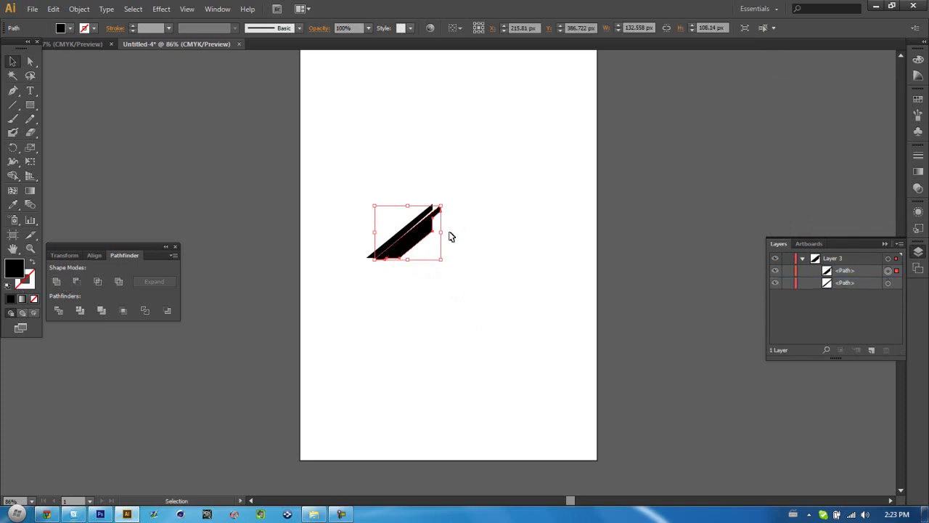
pyautogui.hotkey('ctrl', 'z')
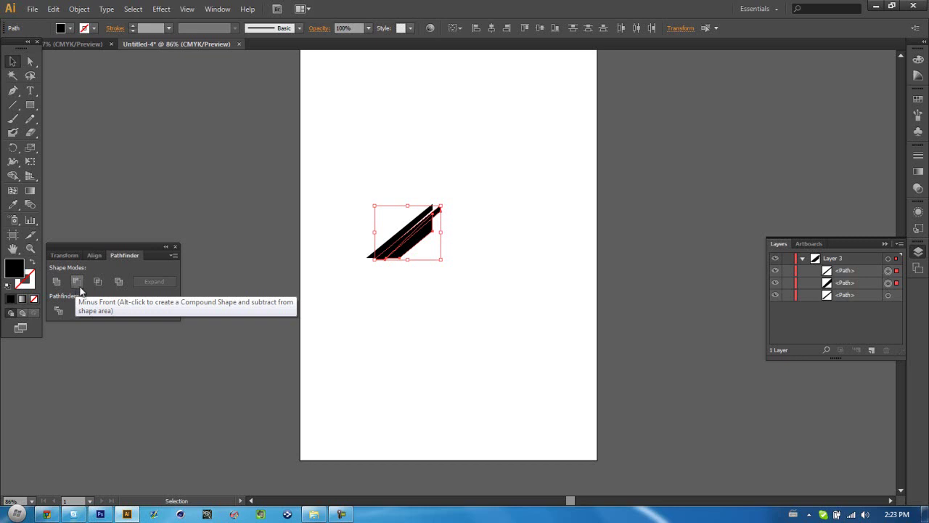
pyautogui.click(102, 286)
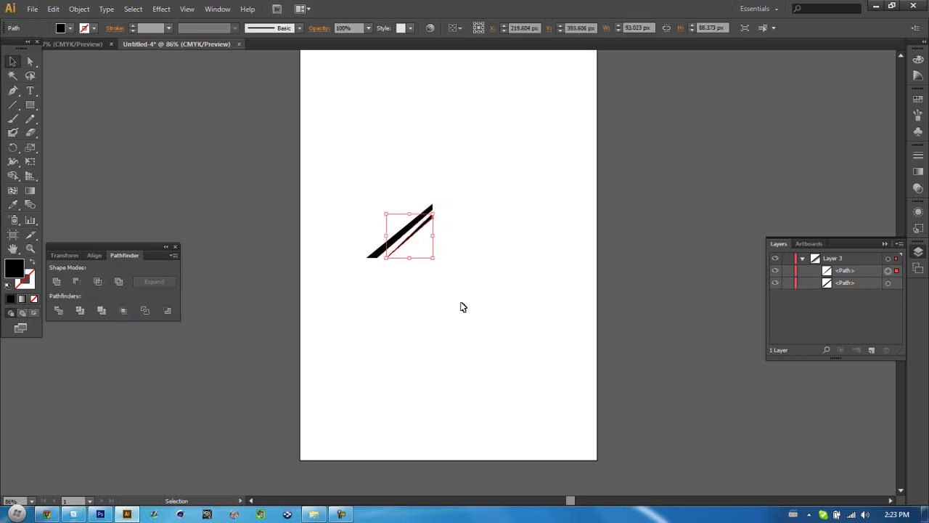
pyautogui.click(414, 257)
pyautogui.hotkey('ctrl', 'z')
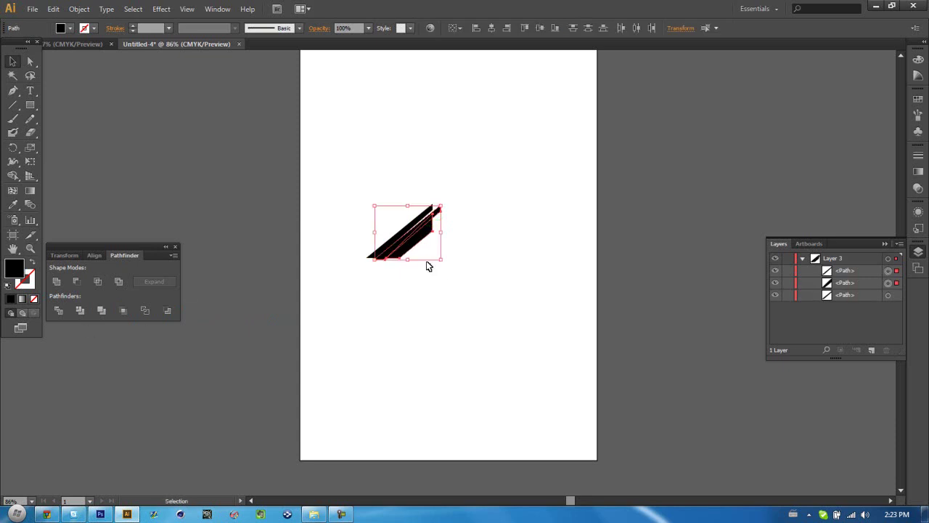
pyautogui.click(119, 283)
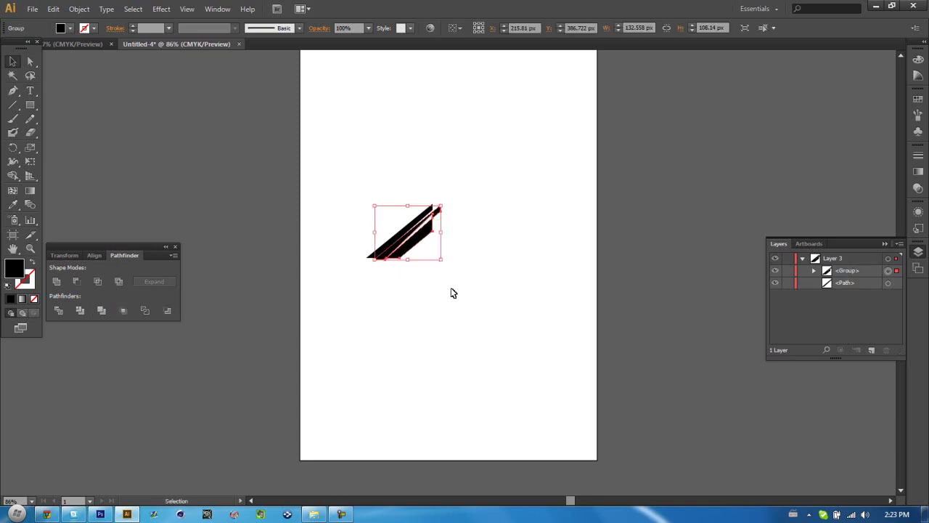
pyautogui.click(463, 317)
pyautogui.hotkey('ctrl', 'z')
pyautogui.hotkey('ctrl', 'z')
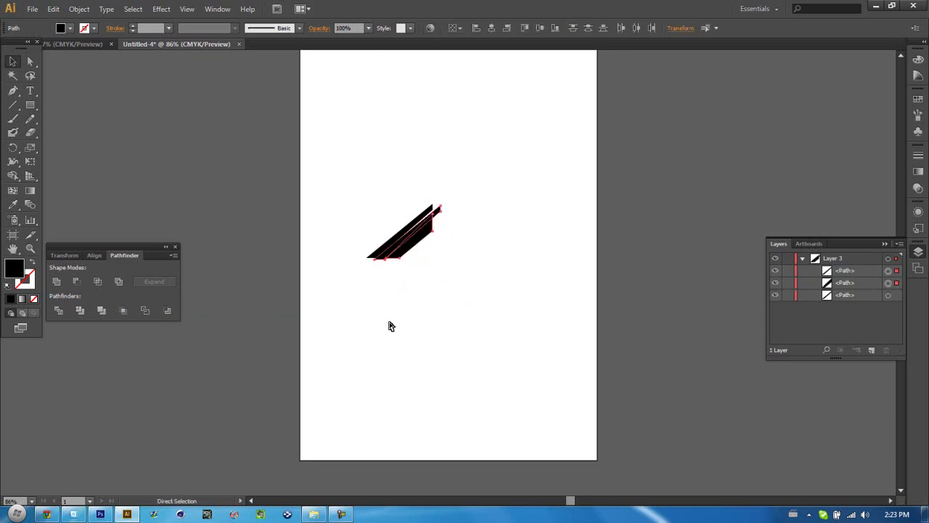
pyautogui.click(78, 283)
pyautogui.click(520, 293)
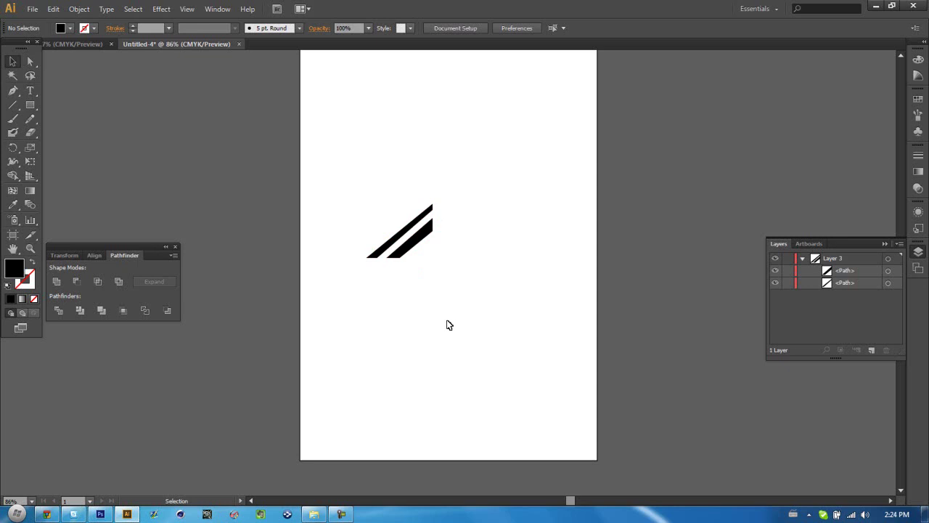
# Copy the lower stripe and place the copy beside the other two as a third stripe.
pyautogui.click(415, 248)
pyautogui.hotkey('ctrl', 'c')
pyautogui.hotkey('ctrl', 'v')
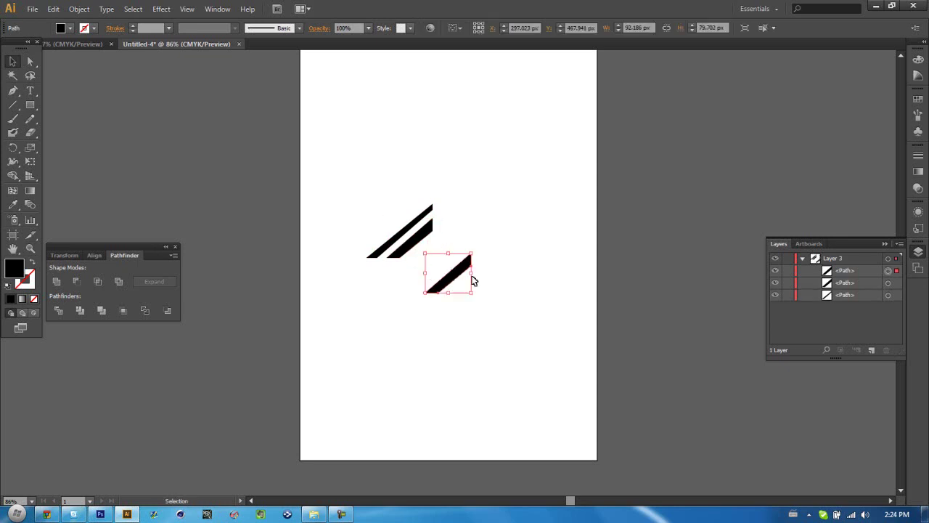
pyautogui.moveTo(469, 281); pyautogui.dragTo(433, 253)
pyautogui.click(30, 104)
# Trim the stripes' right ends using a tall rectangle and Pathfinder Minus Front.
pyautogui.hotkey('ctrl', 'shift', 'a')
pyautogui.moveTo(513, 330); pyautogui.dragTo(432, 170)
pyautogui.click(848, 271)
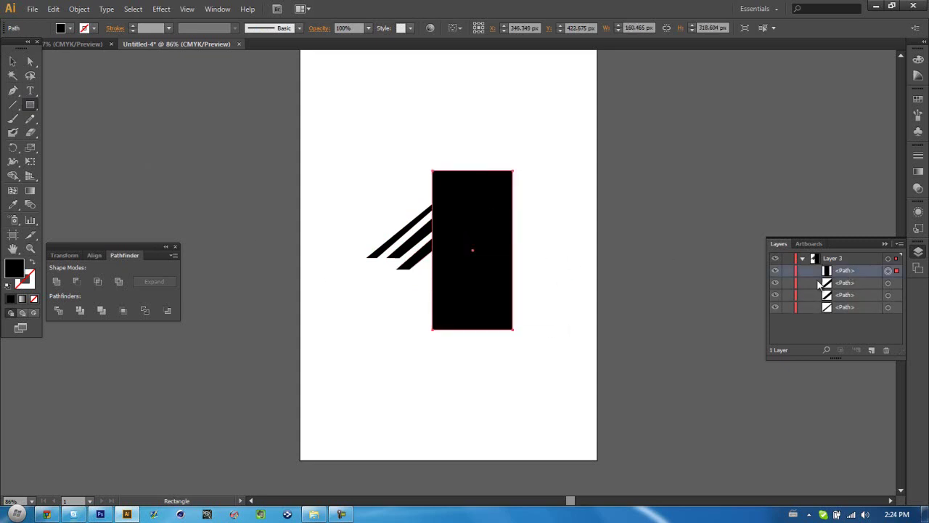
pyautogui.click(412, 262)
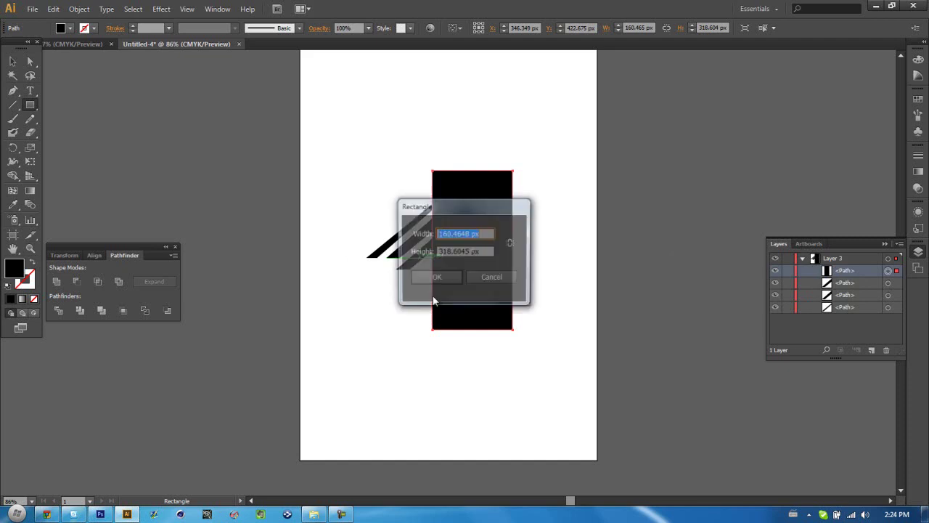
pyautogui.click(478, 278)
pyautogui.press('v')
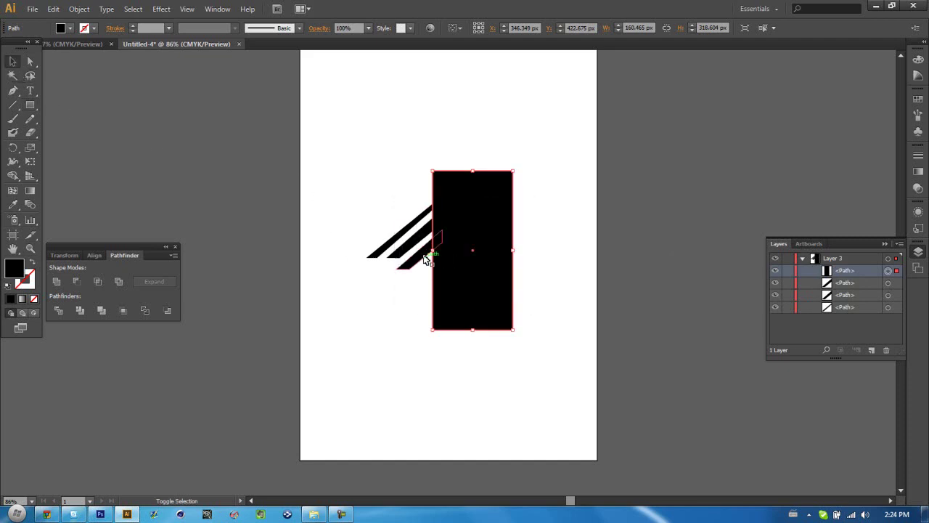
pyautogui.keyDown('shift'); pyautogui.click(427, 260); pyautogui.keyUp('shift')
pyautogui.click(77, 281)
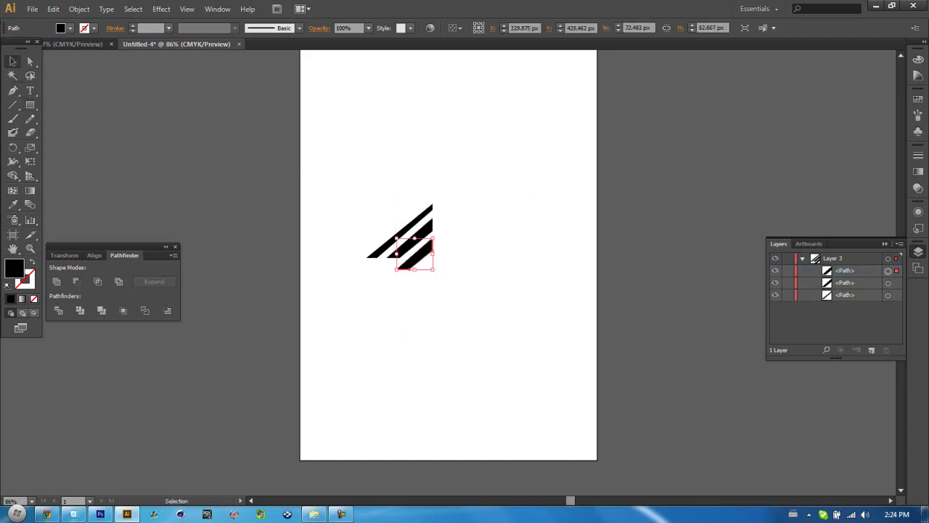
# Trim the stripes' lower ends flat using a second rectangle and Minus Front.
pyautogui.click(30, 105)
pyautogui.moveTo(314, 294); pyautogui.dragTo(522, 258)
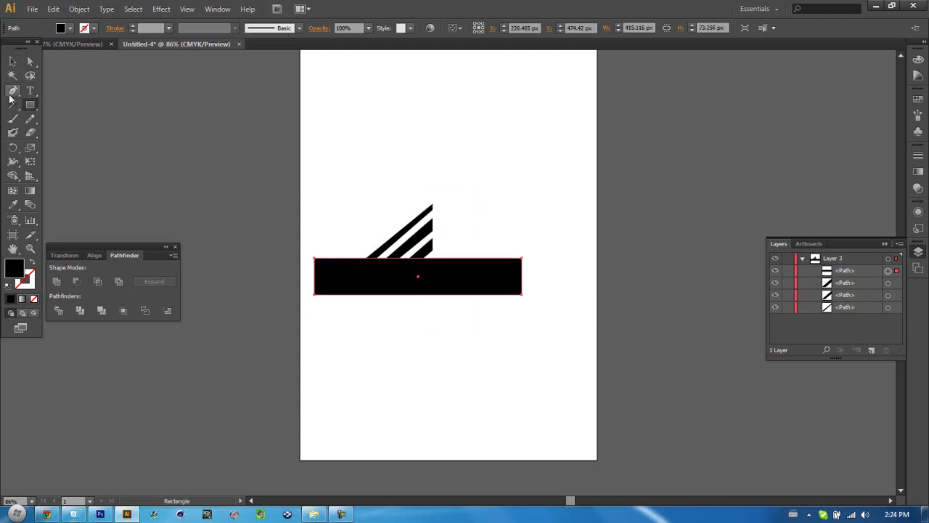
pyautogui.click(13, 61)
pyautogui.keyDown('shift'); pyautogui.click(425, 247); pyautogui.keyUp('shift')
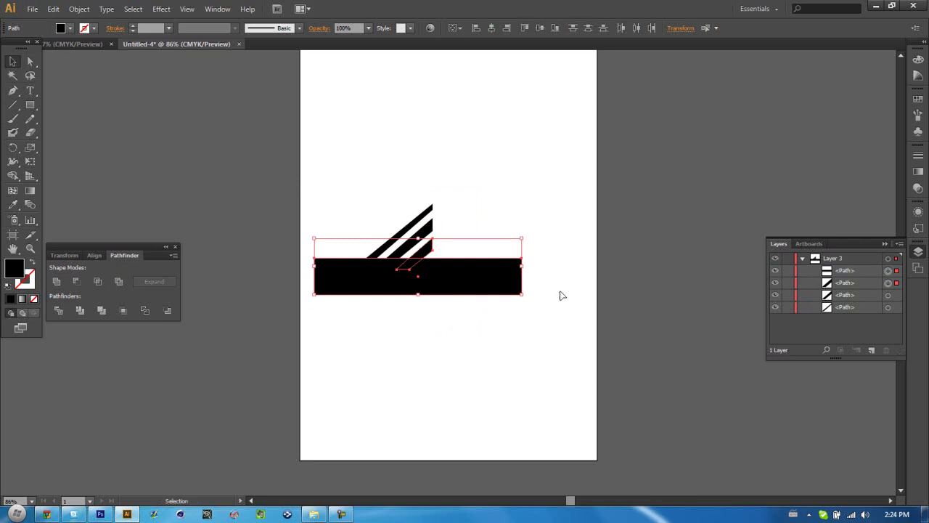
pyautogui.click(75, 281)
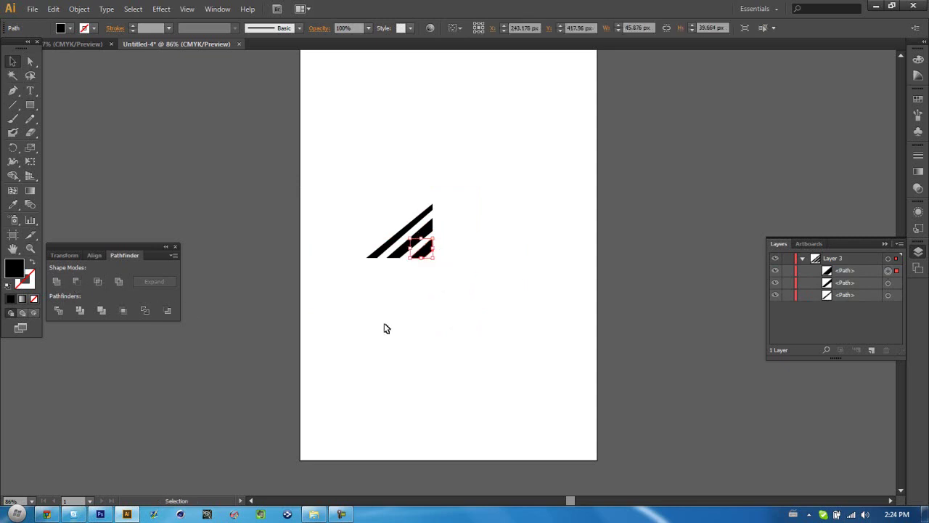
pyautogui.click(398, 342)
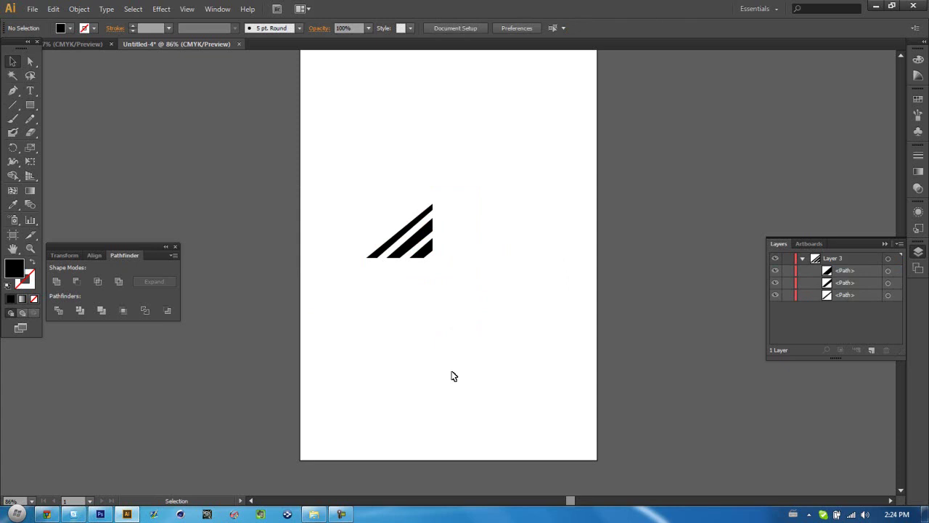
# Delete the stray duplicate stripe left over from trimming.
pyautogui.hotkey('ctrl', 'a')
pyautogui.press('a')
pyautogui.moveTo(428, 260)
pyautogui.mouseDown()
pyautogui.moveTo(477, 299)
pyautogui.moveTo(459, 270)
pyautogui.moveTo(437, 264)
pyautogui.moveTo(444, 259)
pyautogui.mouseUp()
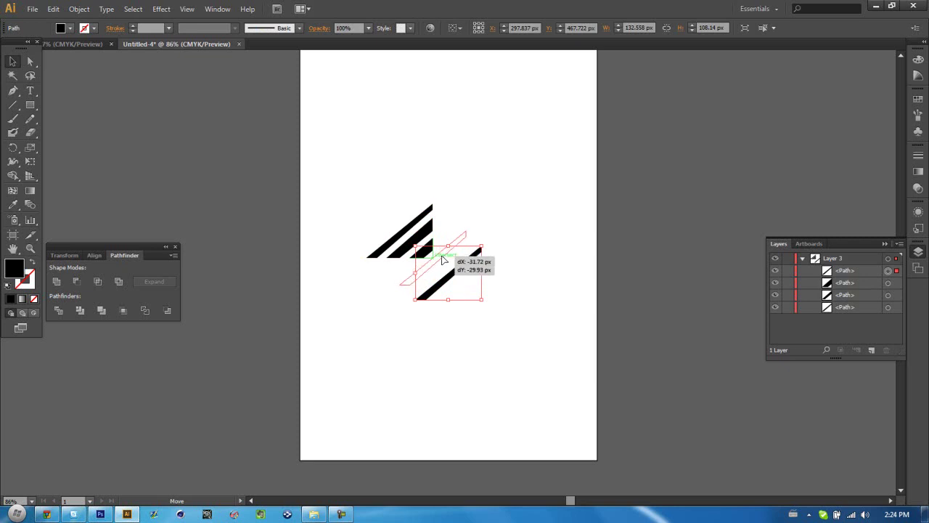
pyautogui.moveTo(444, 259); pyautogui.dragTo(469, 310)
pyautogui.press('Delete')
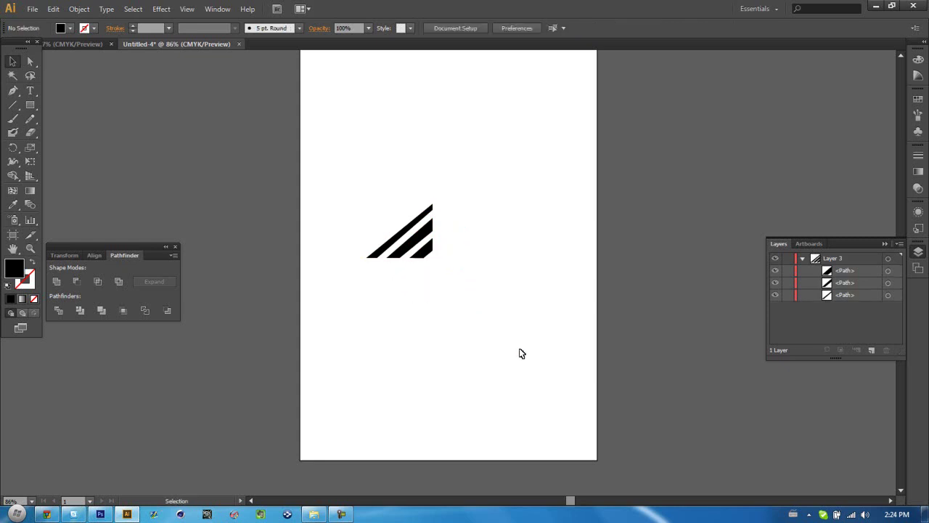
# Marquee-select the three trimmed stripes and merge them with Pathfinder Unite.
pyautogui.moveTo(321, 138); pyautogui.dragTo(452, 305)
pyautogui.click(543, 312)
pyautogui.moveTo(346, 179); pyautogui.dragTo(471, 298)
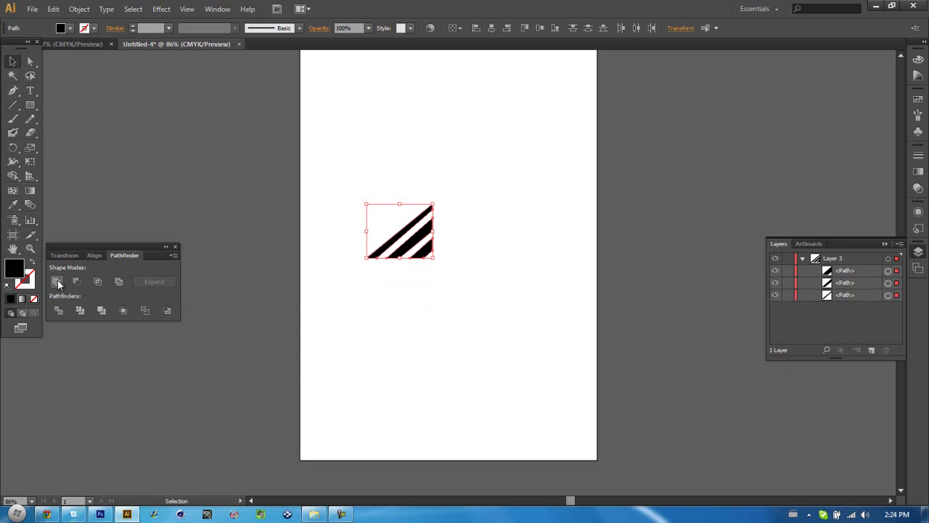
pyautogui.click(58, 281)
pyautogui.click(462, 315)
pyautogui.click(422, 237)
pyautogui.click(448, 297)
pyautogui.click(425, 245)
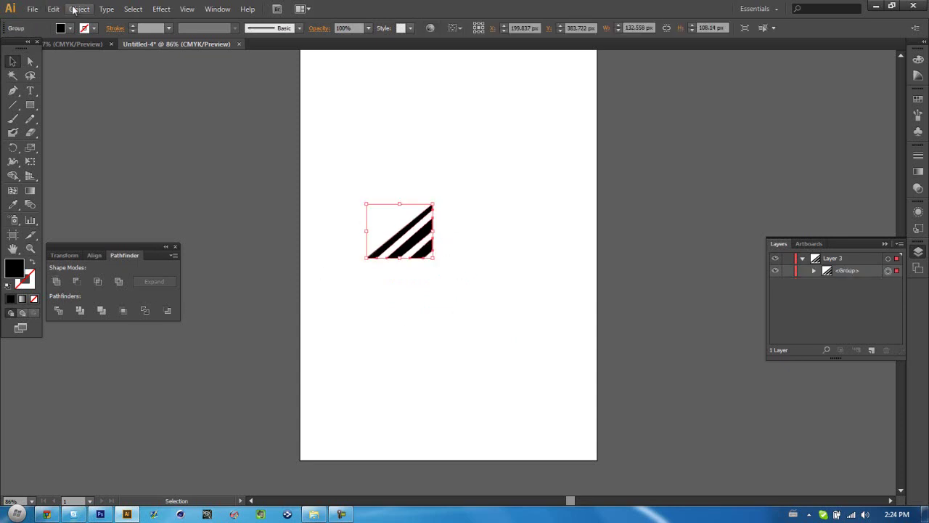
# Apply Object > Transform > Reflect to the original wedge, then revert it.
pyautogui.click(803, 259)
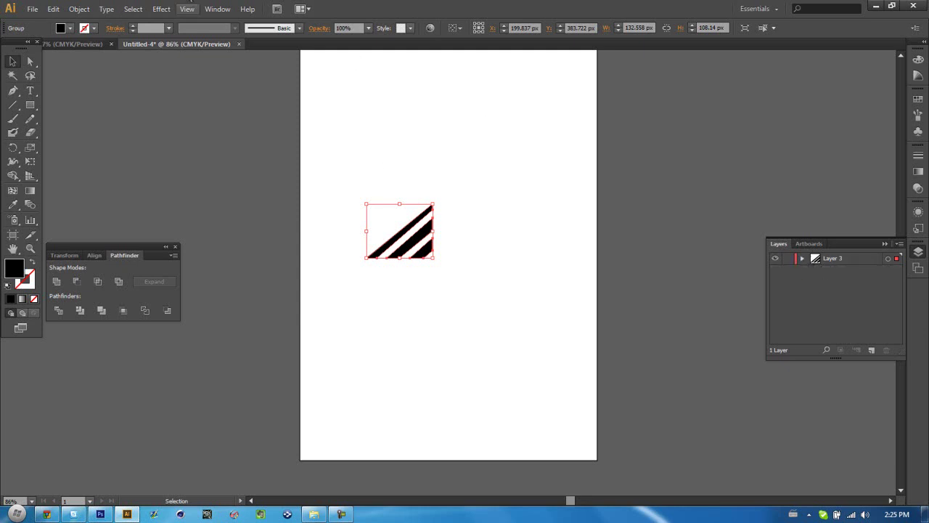
pyautogui.click(80, 9)
pyautogui.moveTo(116, 26)
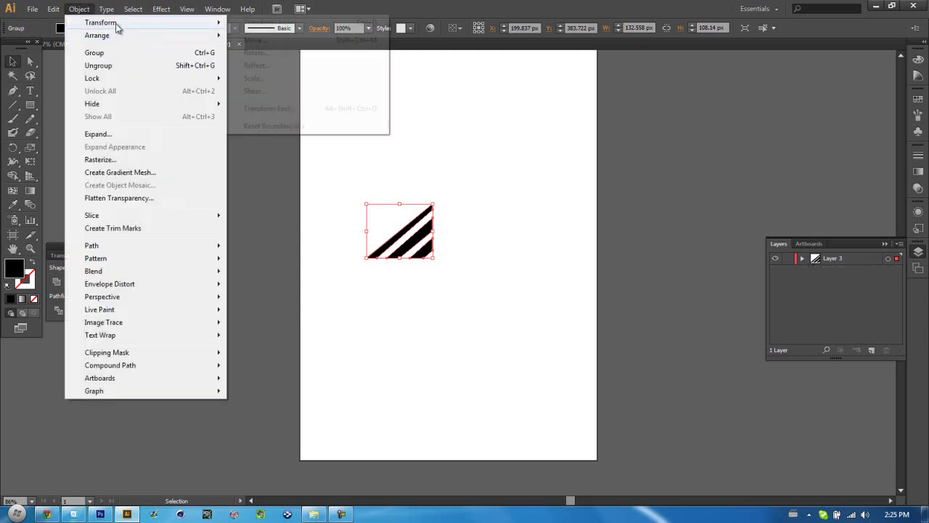
pyautogui.click(282, 65)
pyautogui.click(466, 331)
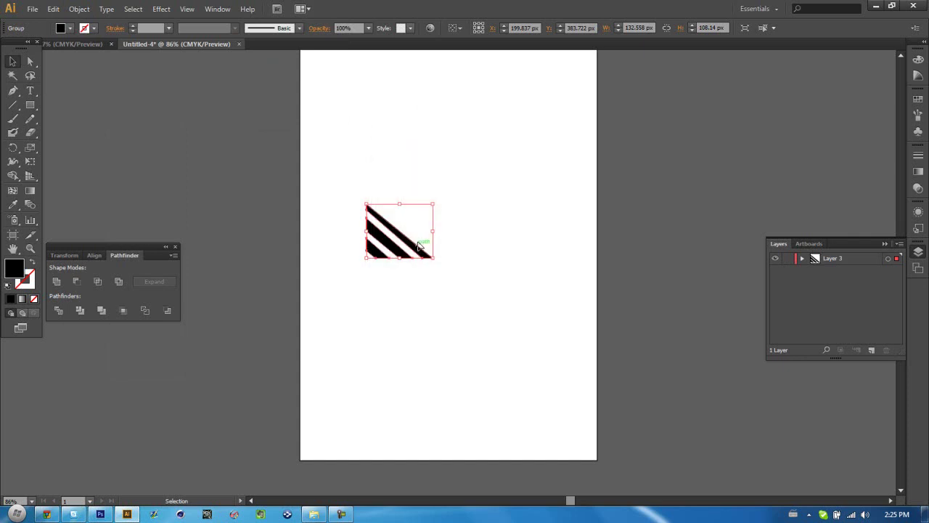
pyautogui.press('a')
# Paste a wedge copy, reflect it vertically, and move it beside the original.
pyautogui.hotkey('ctrl', 'v')
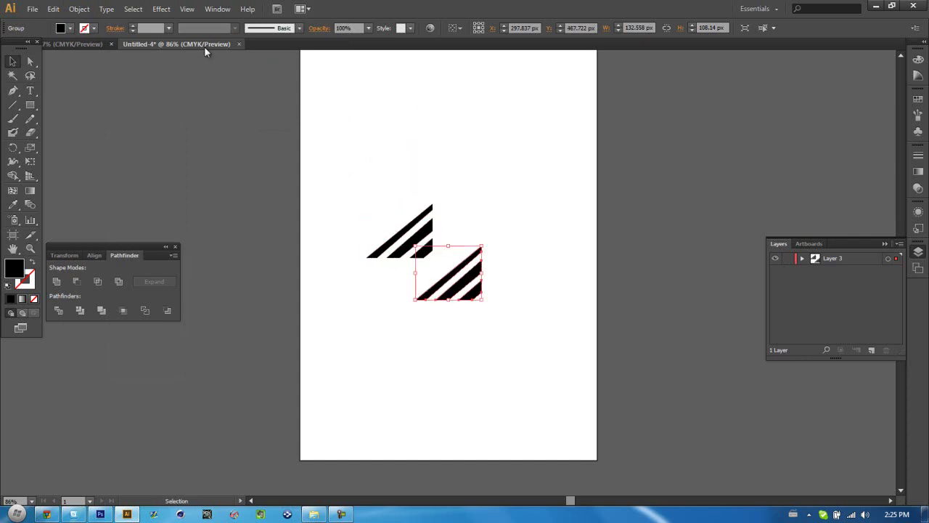
pyautogui.click(79, 9)
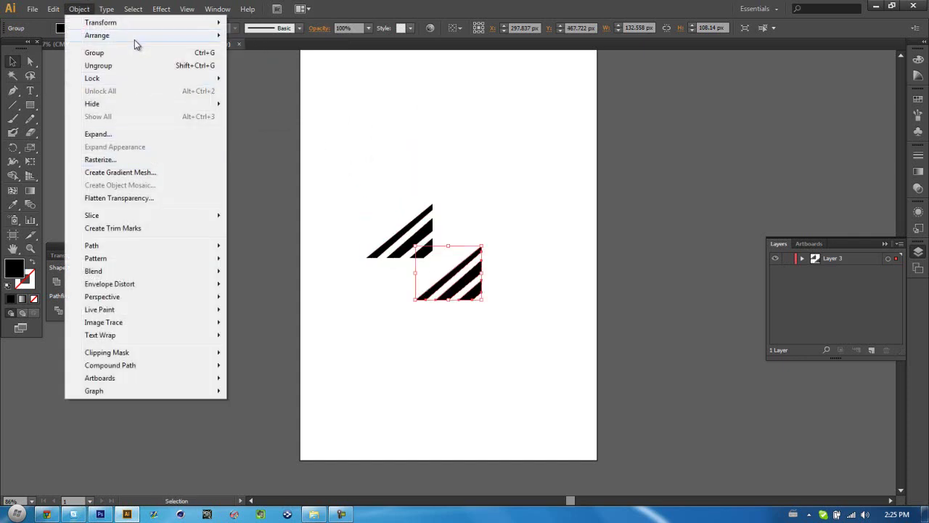
pyautogui.moveTo(205, 24)
pyautogui.click(260, 67)
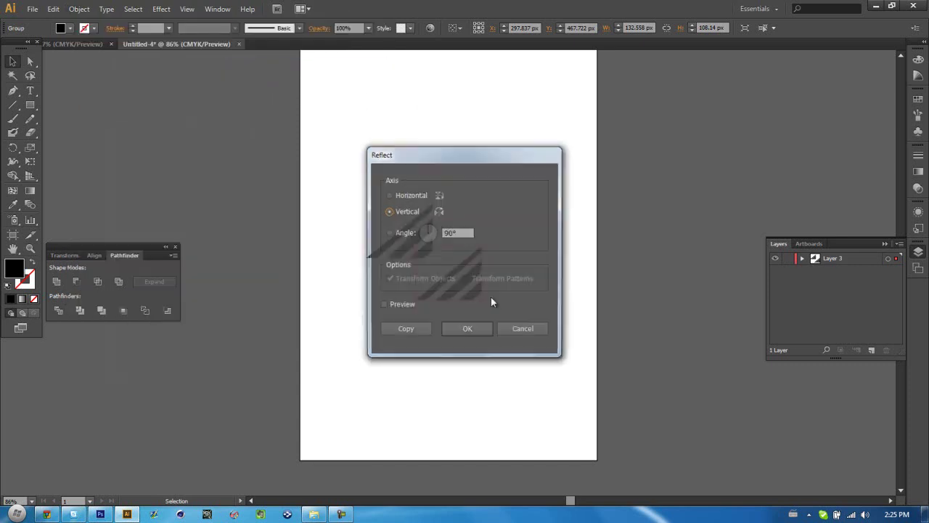
pyautogui.click(468, 330)
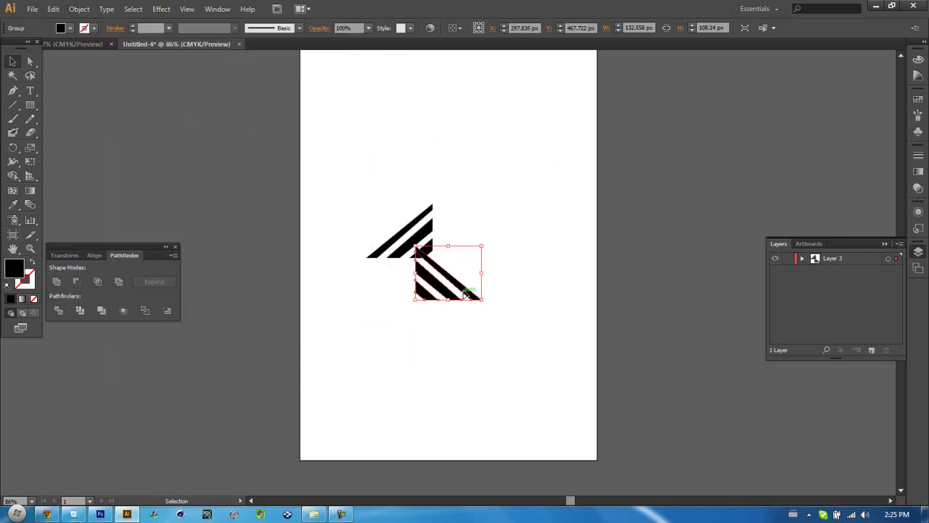
pyautogui.moveTo(467, 293); pyautogui.dragTo(484, 251)
# Duplicate the chevron, reflect the copy horizontally, and move it below the original.
pyautogui.click(501, 317)
pyautogui.moveTo(544, 347); pyautogui.dragTo(382, 203)
pyautogui.hotkey('ctrl', 'c')
pyautogui.hotkey('ctrl', 'v')
pyautogui.click(79, 8)
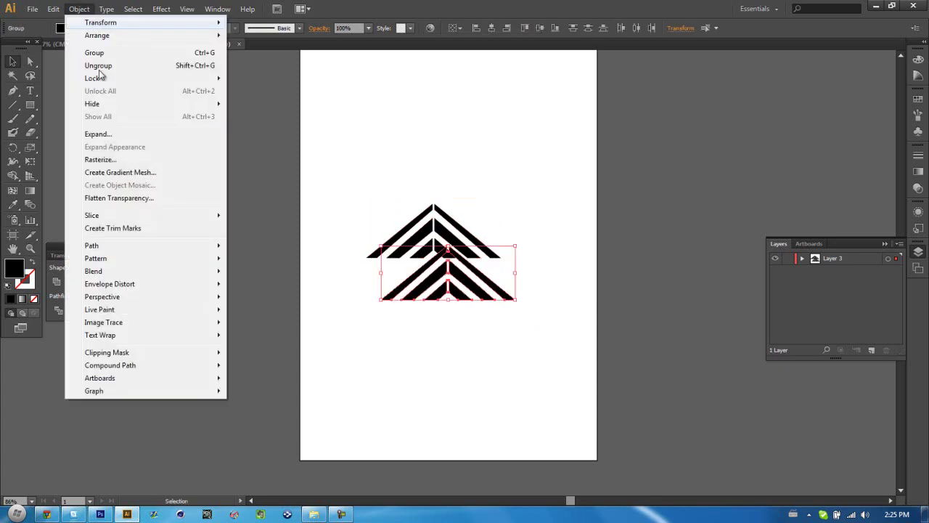
pyautogui.moveTo(118, 24)
pyautogui.click(288, 65)
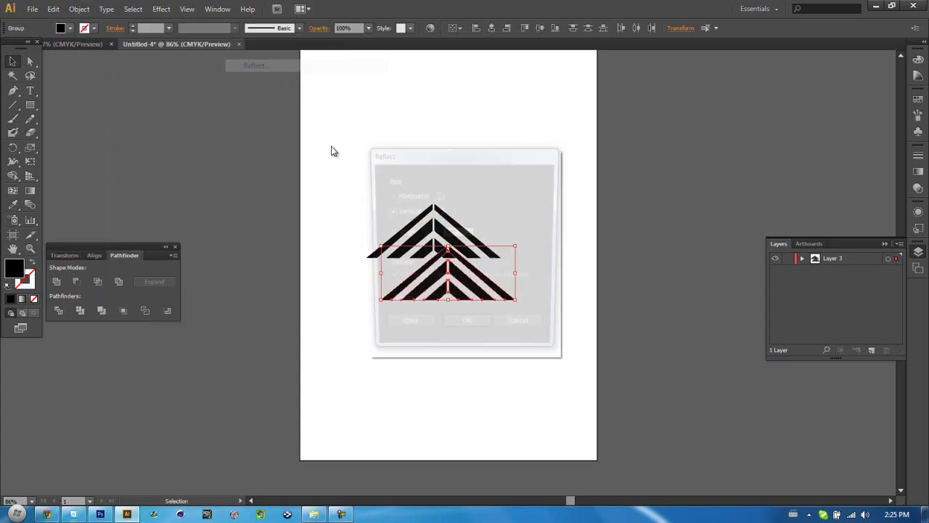
pyautogui.click(481, 334)
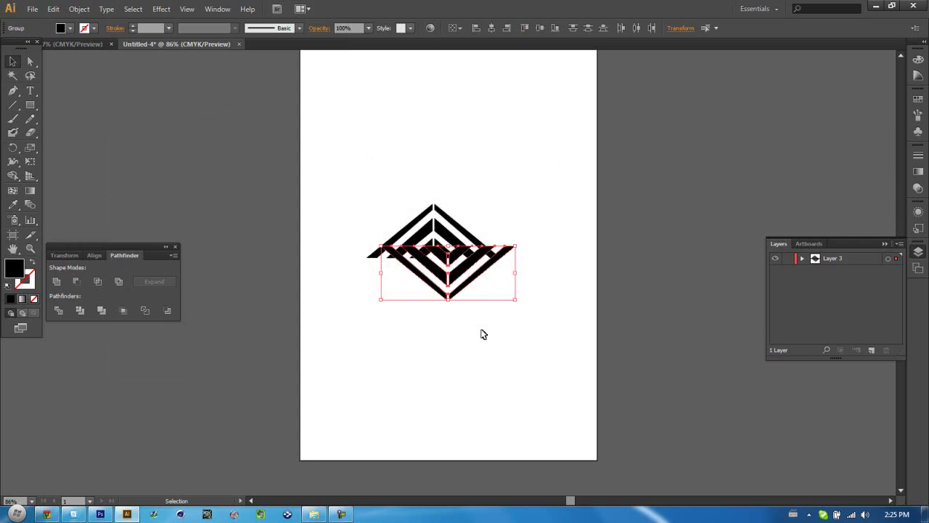
pyautogui.moveTo(472, 270); pyautogui.dragTo(462, 285)
# Reselect the lower chevron repeatedly and nudge it into alignment under the upper one.
pyautogui.click(484, 330)
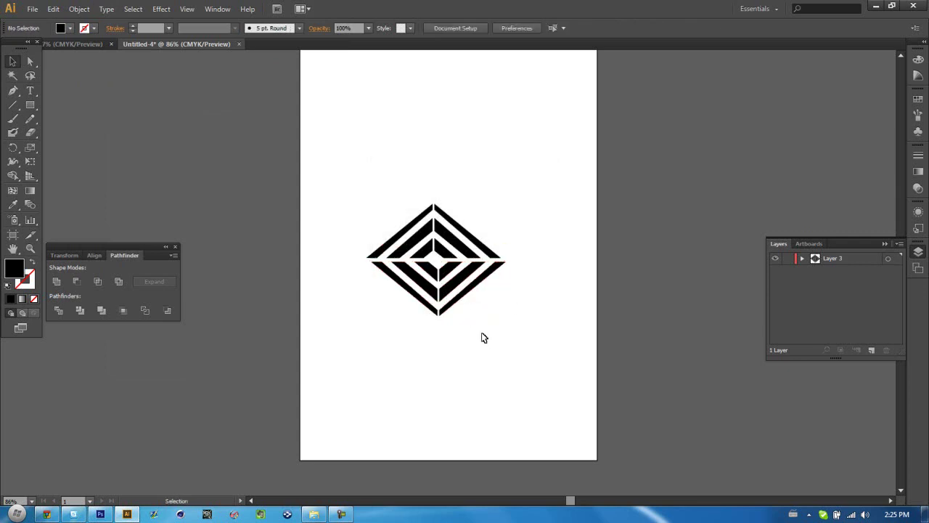
pyautogui.moveTo(491, 331); pyautogui.dragTo(385, 310)
pyautogui.click(481, 355)
pyautogui.moveTo(524, 334); pyautogui.dragTo(359, 284)
pyautogui.click(411, 355)
pyautogui.moveTo(525, 308); pyautogui.dragTo(342, 304)
pyautogui.click(438, 366)
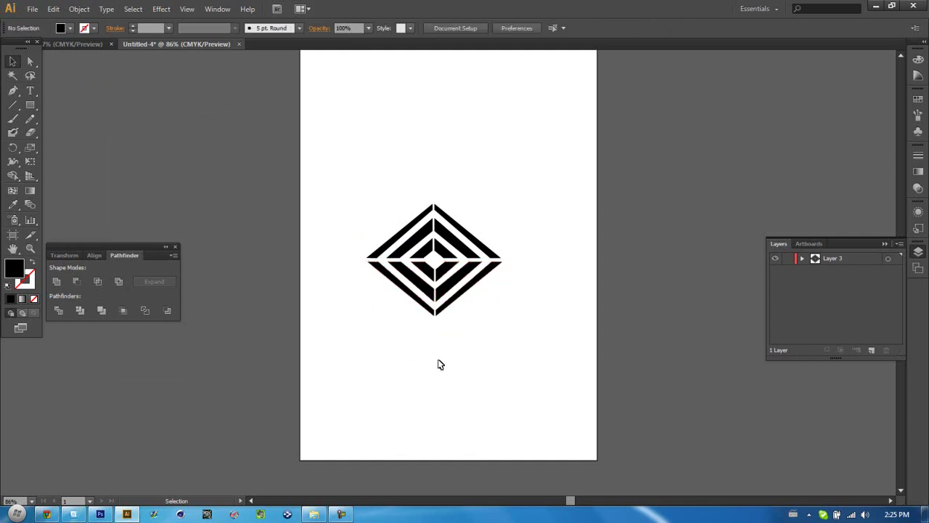
pyautogui.moveTo(484, 348); pyautogui.dragTo(377, 283)
pyautogui.click(479, 372)
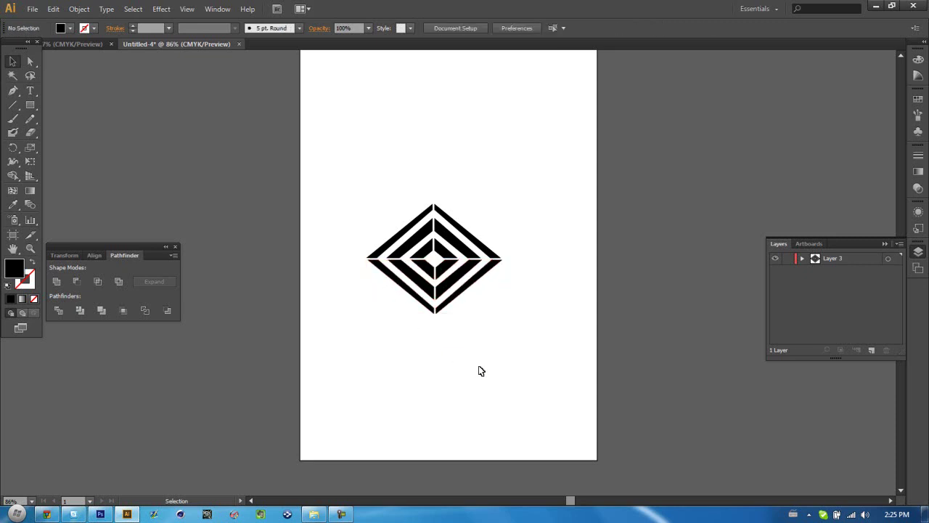
pyautogui.moveTo(545, 321); pyautogui.dragTo(342, 261)
pyautogui.click(418, 381)
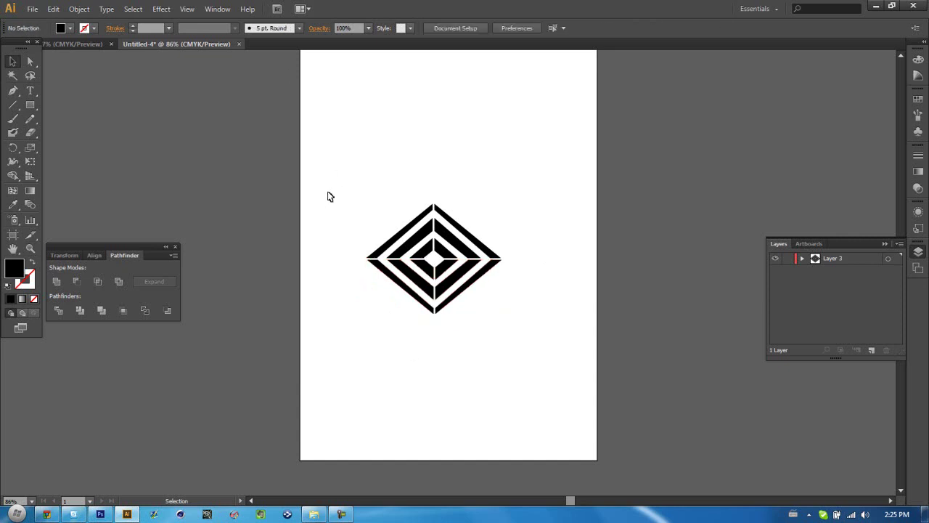
# Select the whole diamond and scale it slightly from a corner handle.
pyautogui.moveTo(328, 206); pyautogui.dragTo(618, 429)
pyautogui.moveTo(501, 314)
pyautogui.mouseDown()
pyautogui.moveTo(682, 448)
pyautogui.moveTo(465, 283)
pyautogui.moveTo(671, 439)
pyautogui.moveTo(560, 342)
pyautogui.moveTo(500, 315)
pyautogui.mouseUp()
pyautogui.click(432, 322)
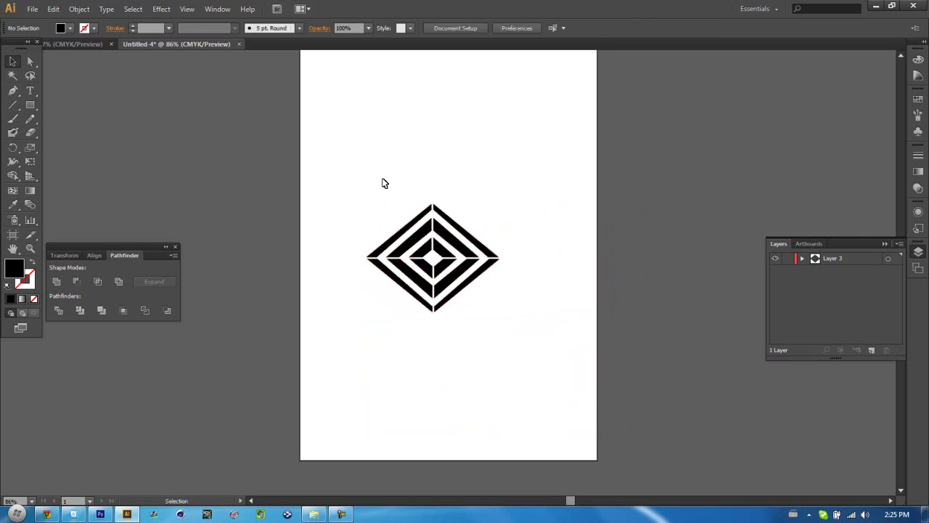
pyautogui.click(341, 514)
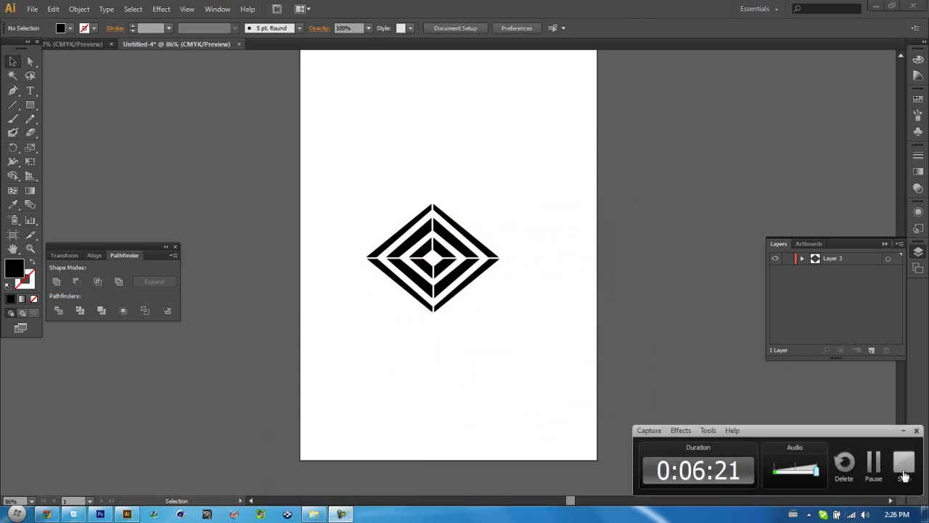